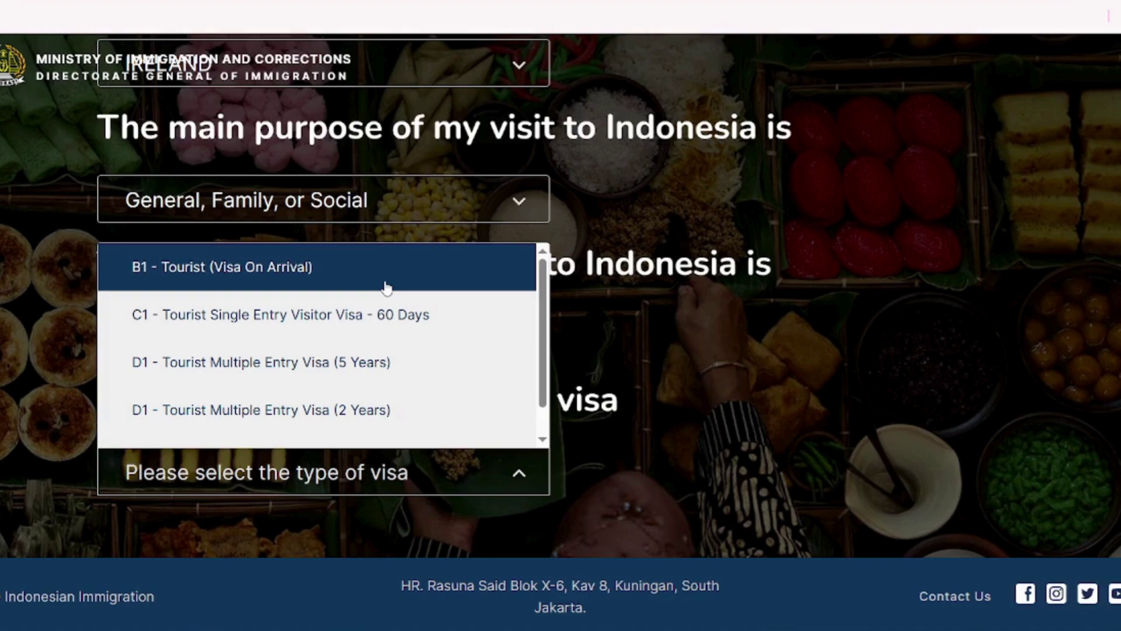
Step: Choose B1 - Tourist (Visa On Arrival), 30 days at Rp500.000, and apply from its details
{"action": "left_click", "coordinate": [387, 288]}
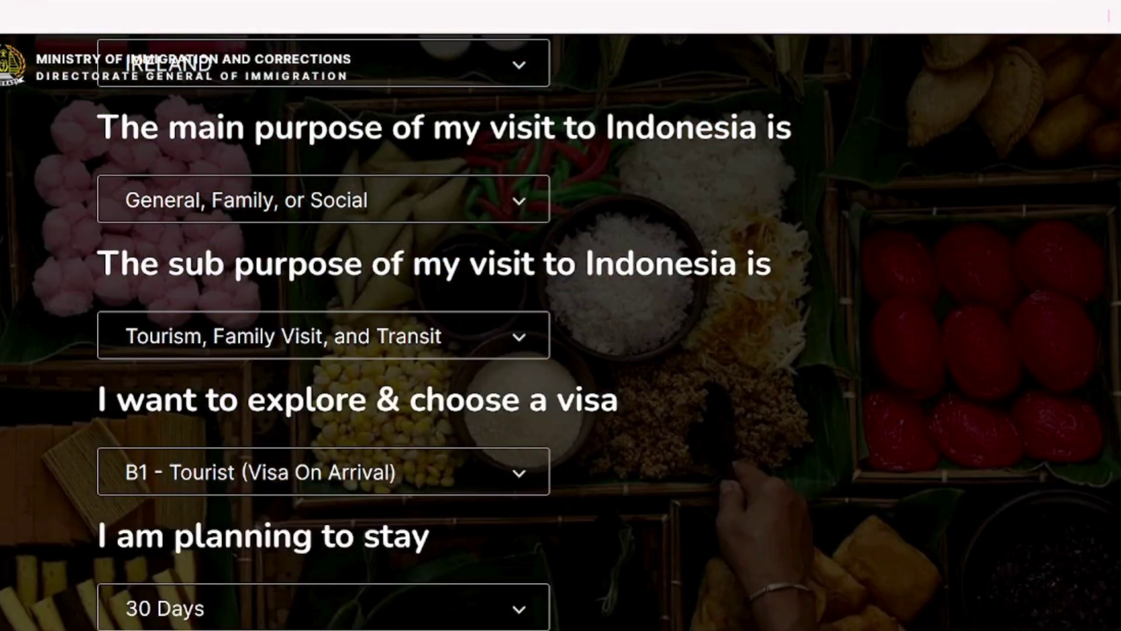
{"action": "scroll", "coordinate": [561, 327], "scroll_direction": "down", "scroll_amount": 8}
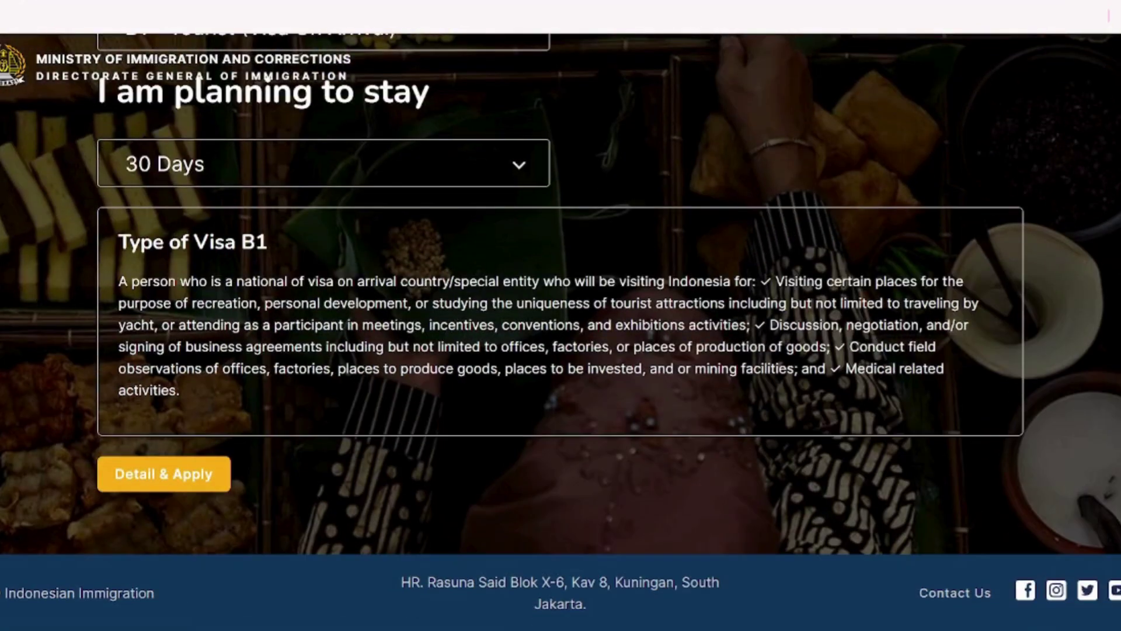
{"action": "left_click", "coordinate": [153, 483]}
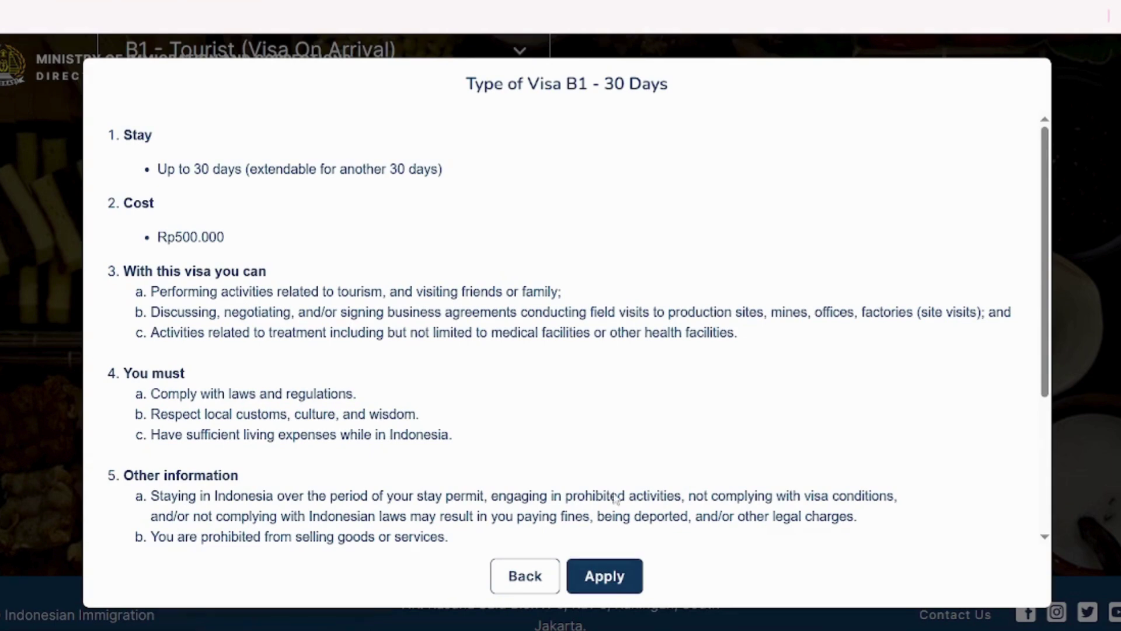
{"action": "left_click", "coordinate": [604, 577]}
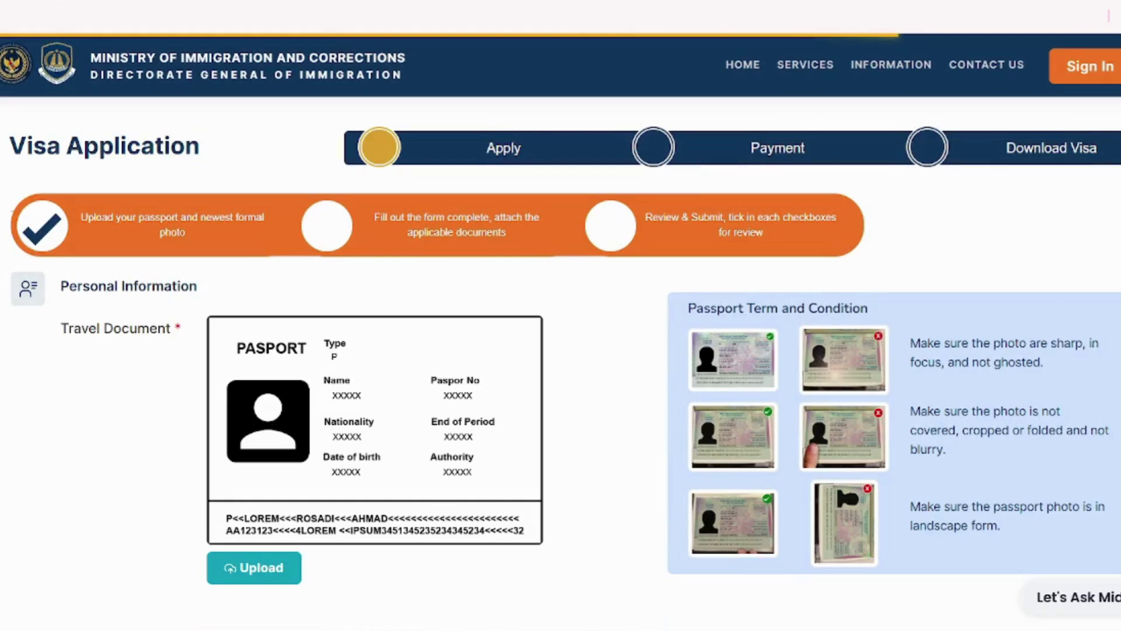
Step: Upload the irish-passport-card image as the travel document
{"action": "scroll", "coordinate": [801, 465], "scroll_direction": "down", "scroll_amount": 4}
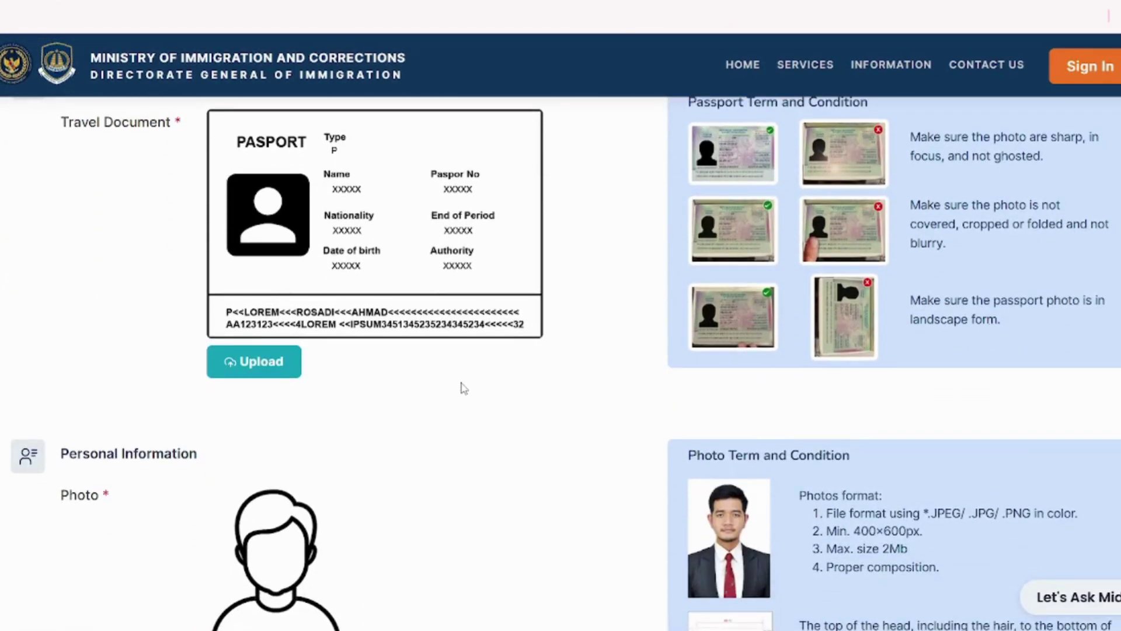
{"action": "left_click", "coordinate": [266, 366]}
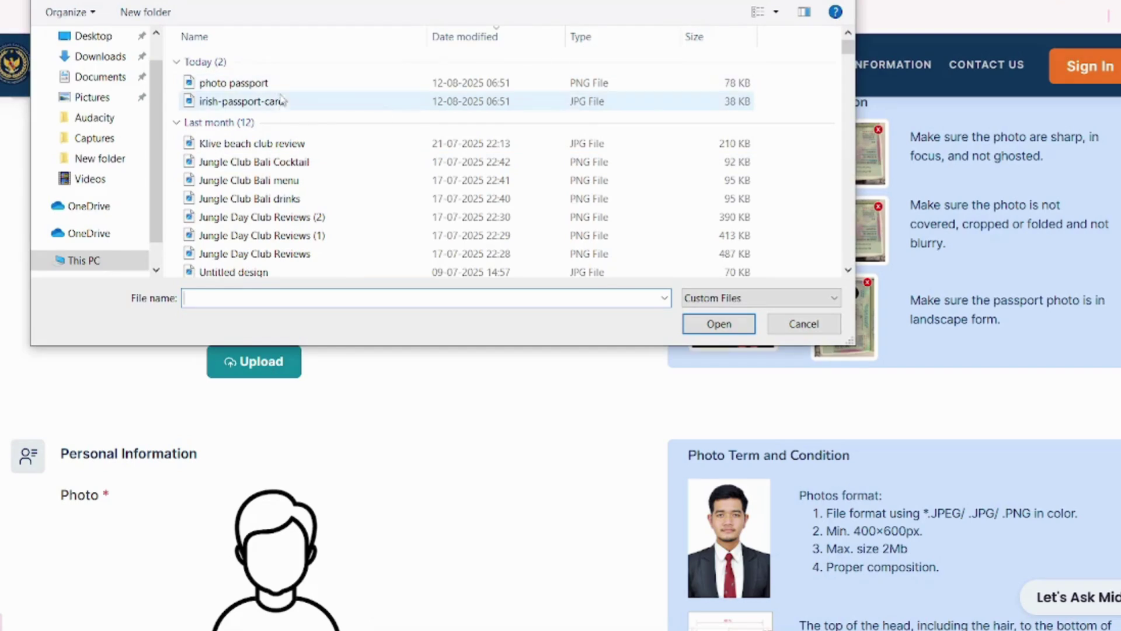
{"action": "left_click", "coordinate": [282, 101]}
{"action": "left_click", "coordinate": [727, 322]}
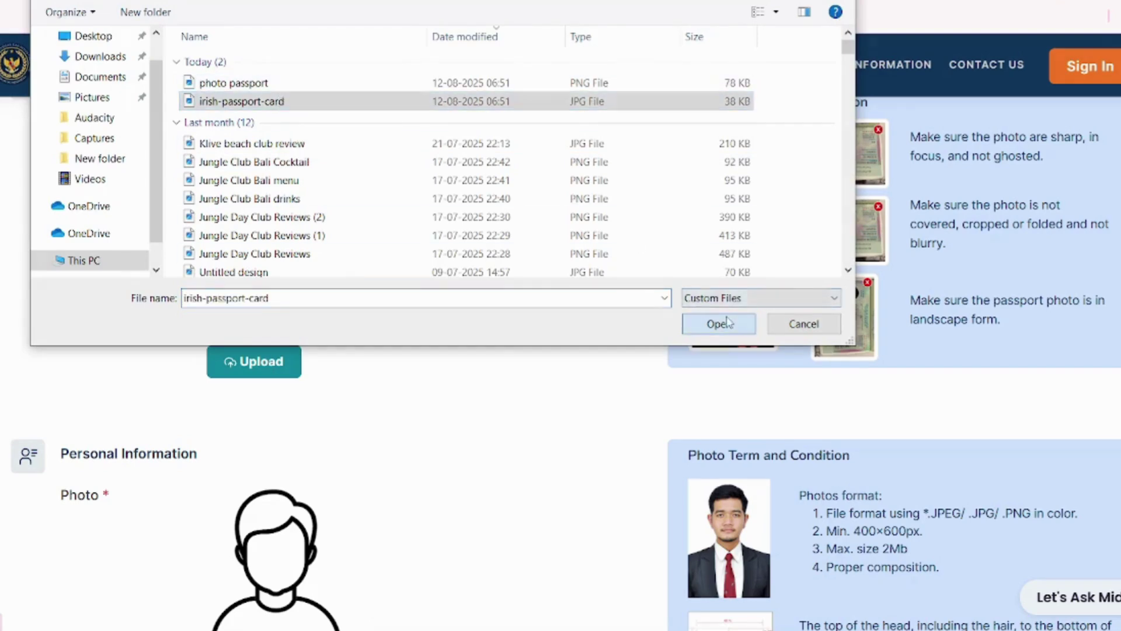
Step: Upload the photo passport portrait as the photo and continue to the details form
{"action": "scroll", "coordinate": [506, 354], "scroll_direction": "down", "scroll_amount": 4}
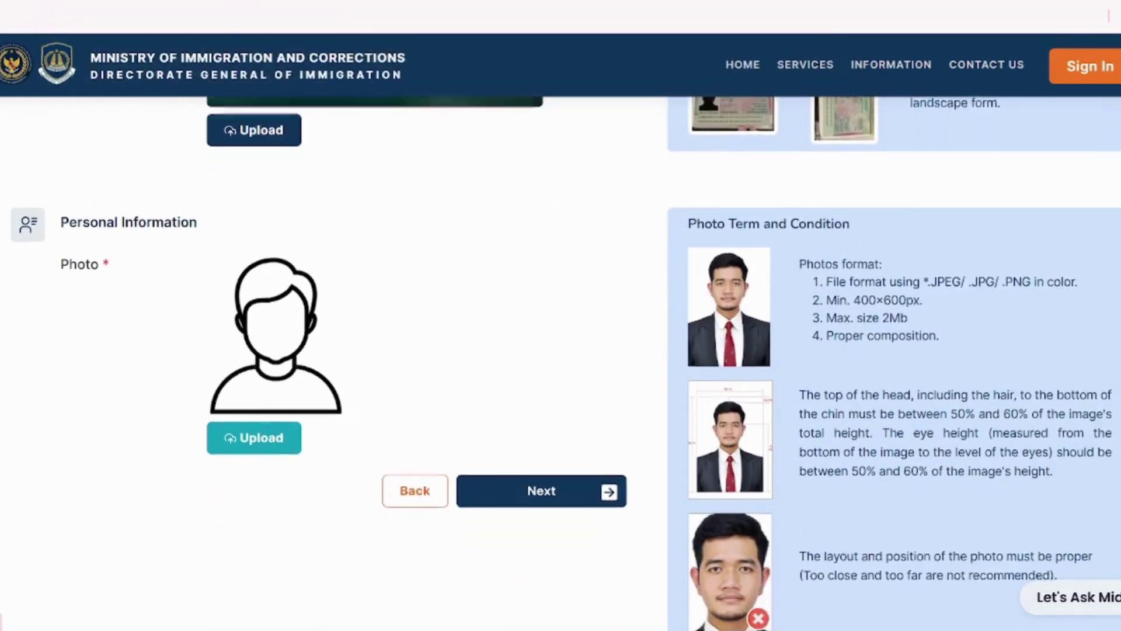
{"action": "left_click", "coordinate": [249, 446]}
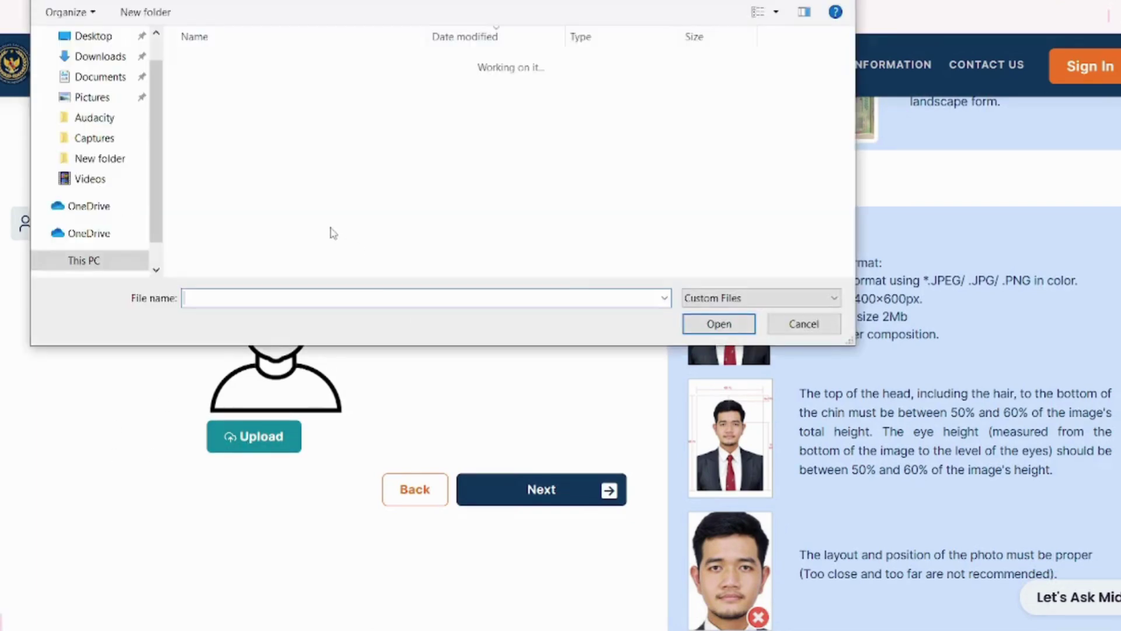
{"action": "left_click", "coordinate": [276, 83]}
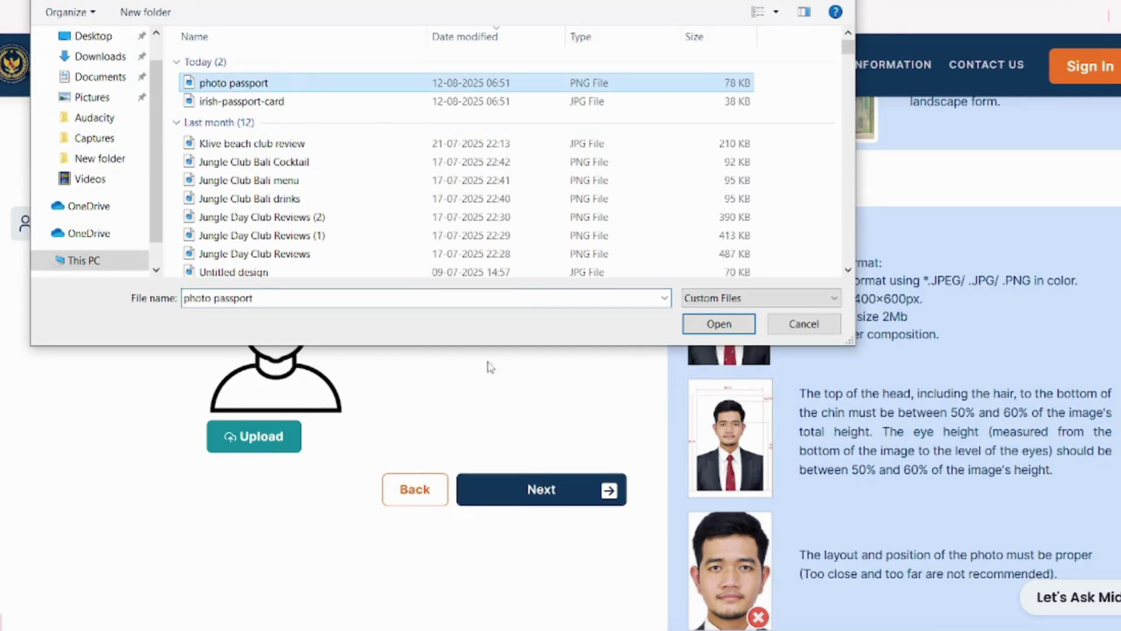
{"action": "left_click", "coordinate": [708, 333]}
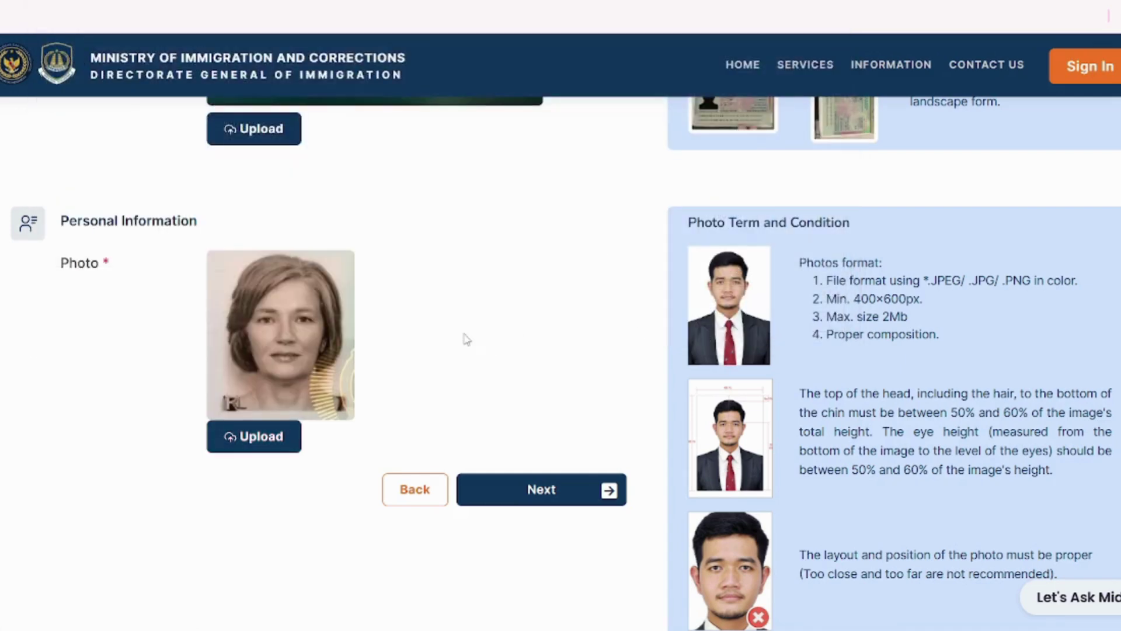
{"action": "left_click", "coordinate": [586, 493]}
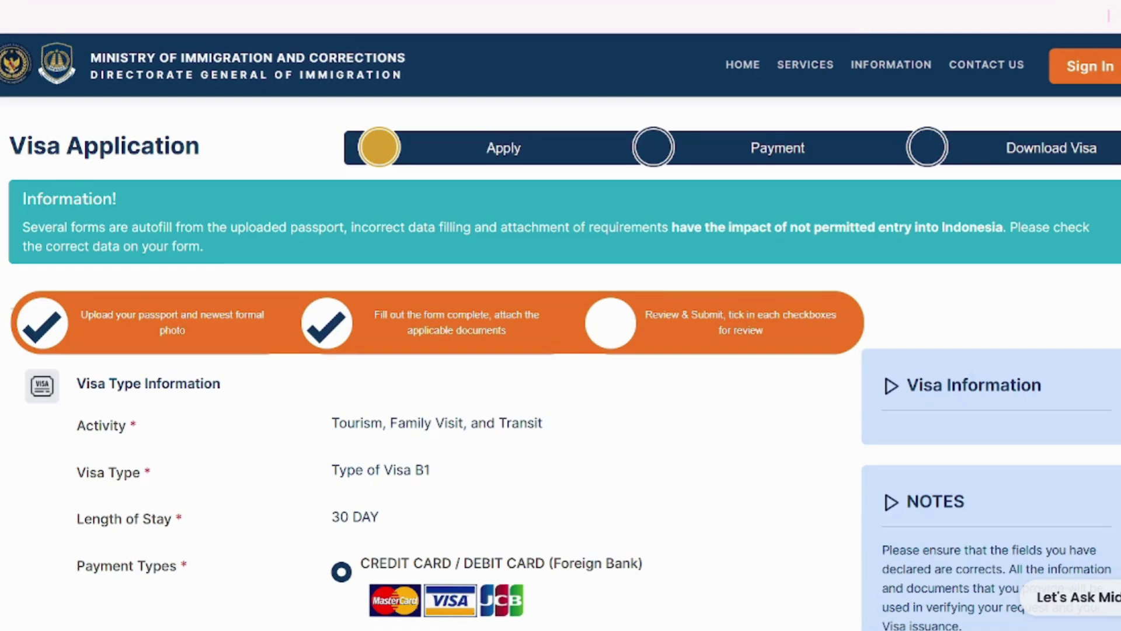
Step: Review the auto-filled form and keep HOTEL as the residence type
{"action": "scroll", "coordinate": [561, 362], "scroll_direction": "down", "scroll_amount": 6}
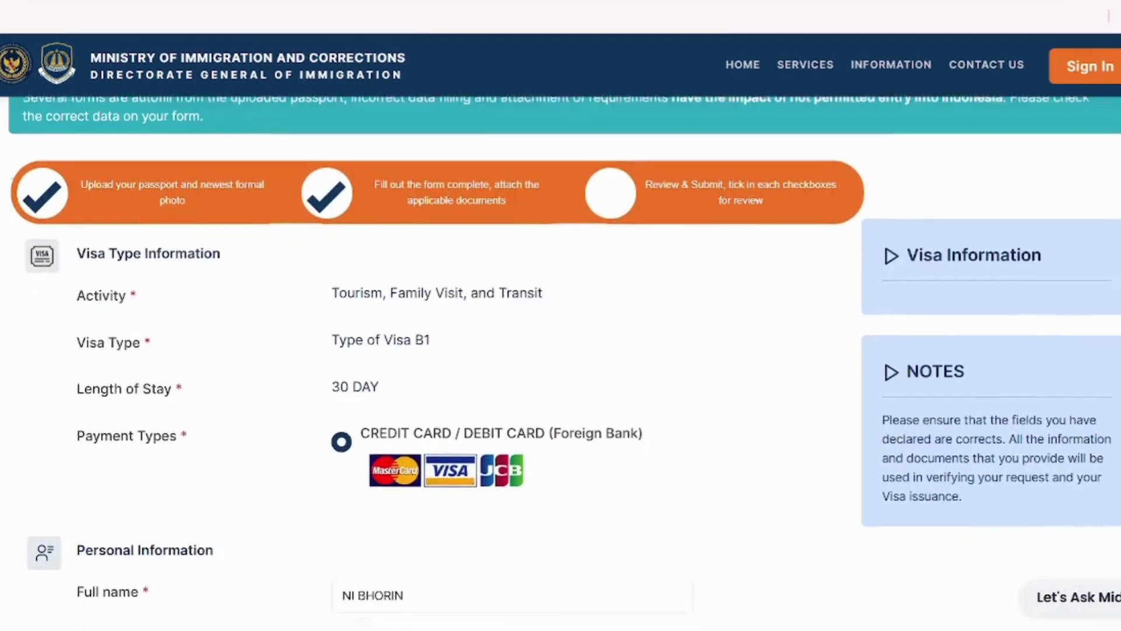
{"action": "scroll", "coordinate": [561, 362], "scroll_direction": "down", "scroll_amount": 3}
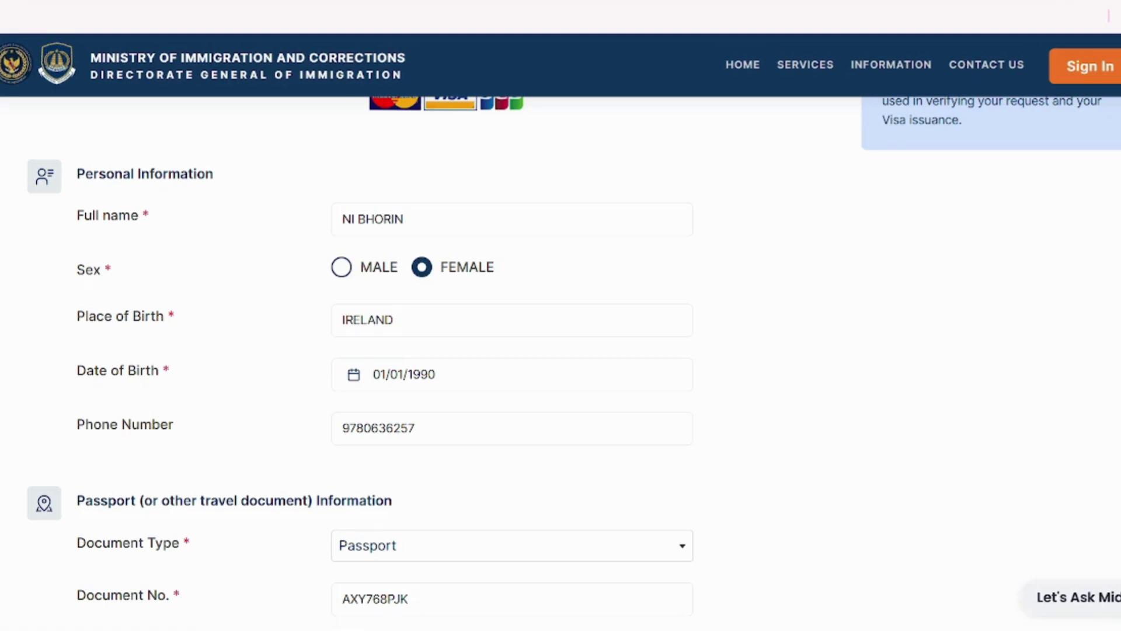
{"action": "scroll", "coordinate": [560, 362], "scroll_direction": "down", "scroll_amount": 7}
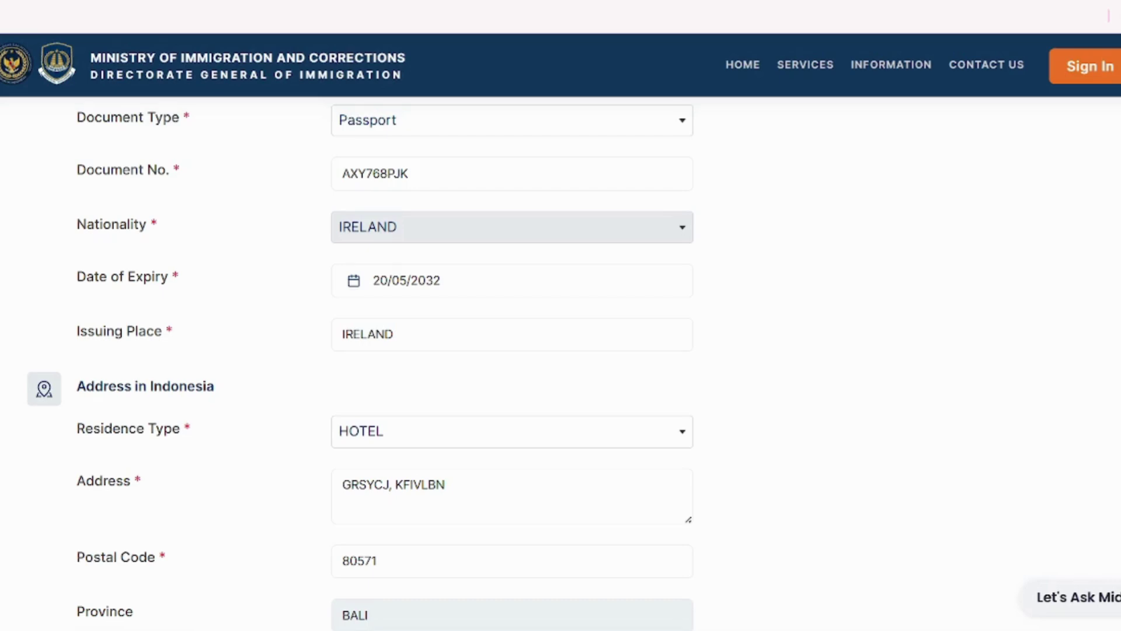
{"action": "scroll", "coordinate": [359, 363], "scroll_direction": "down", "scroll_amount": 3}
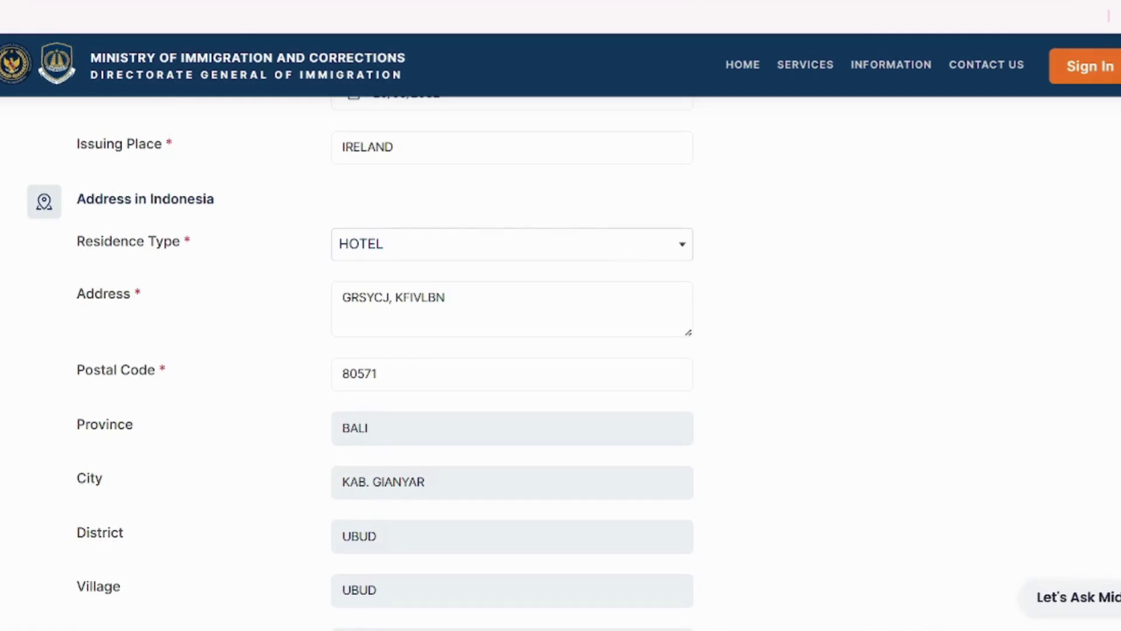
{"action": "scroll", "coordinate": [360, 362], "scroll_direction": "down", "scroll_amount": 1}
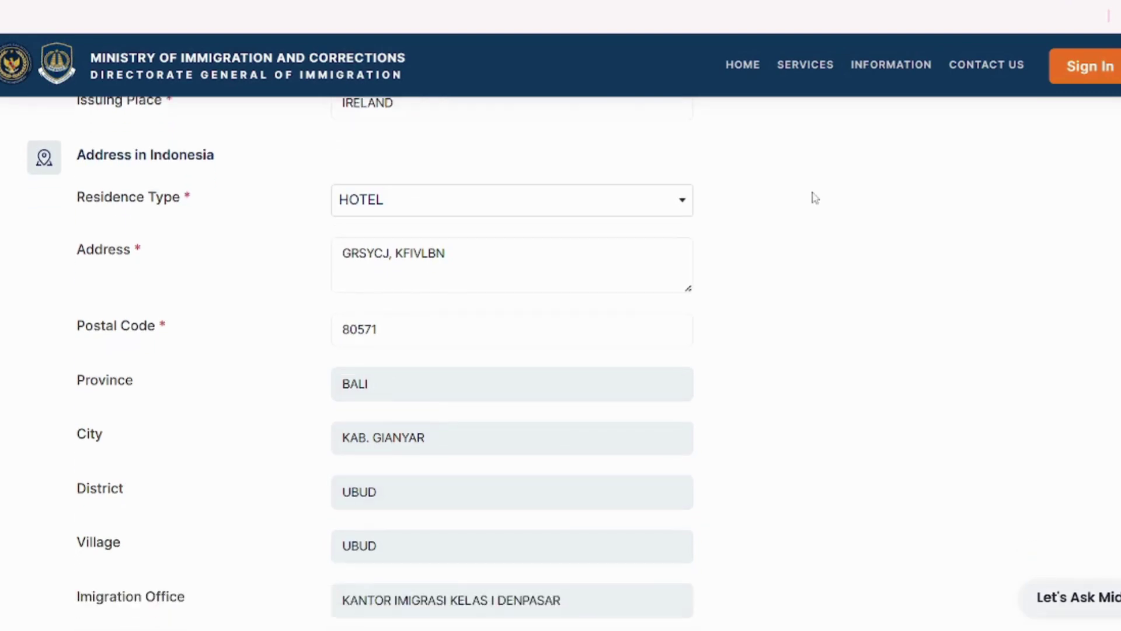
{"action": "left_click", "coordinate": [676, 205]}
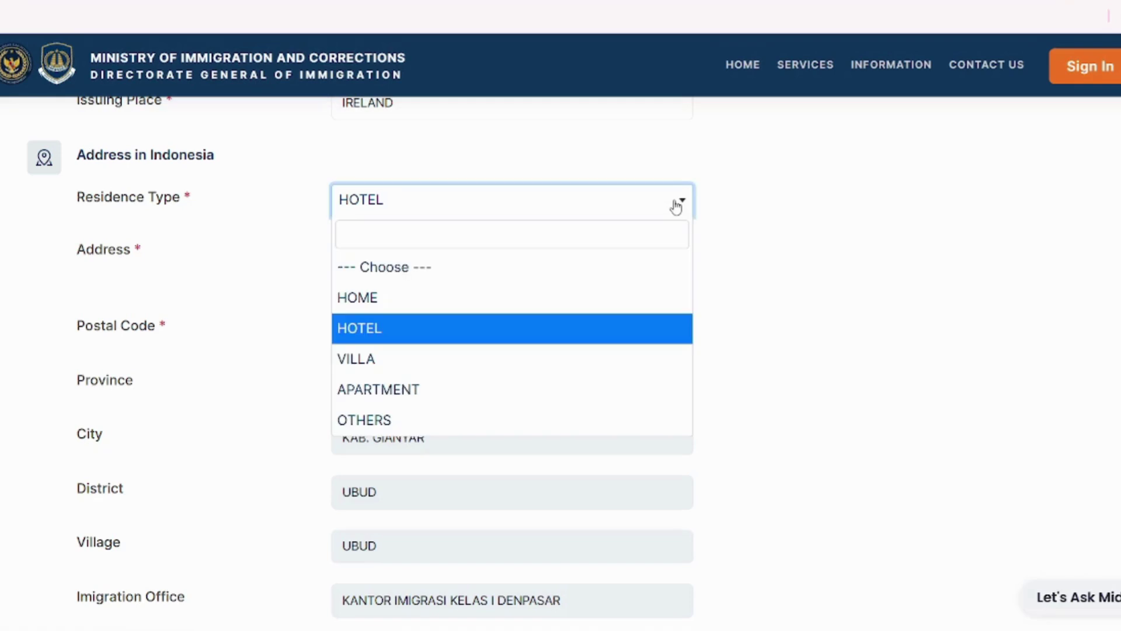
{"action": "left_click", "coordinate": [941, 280]}
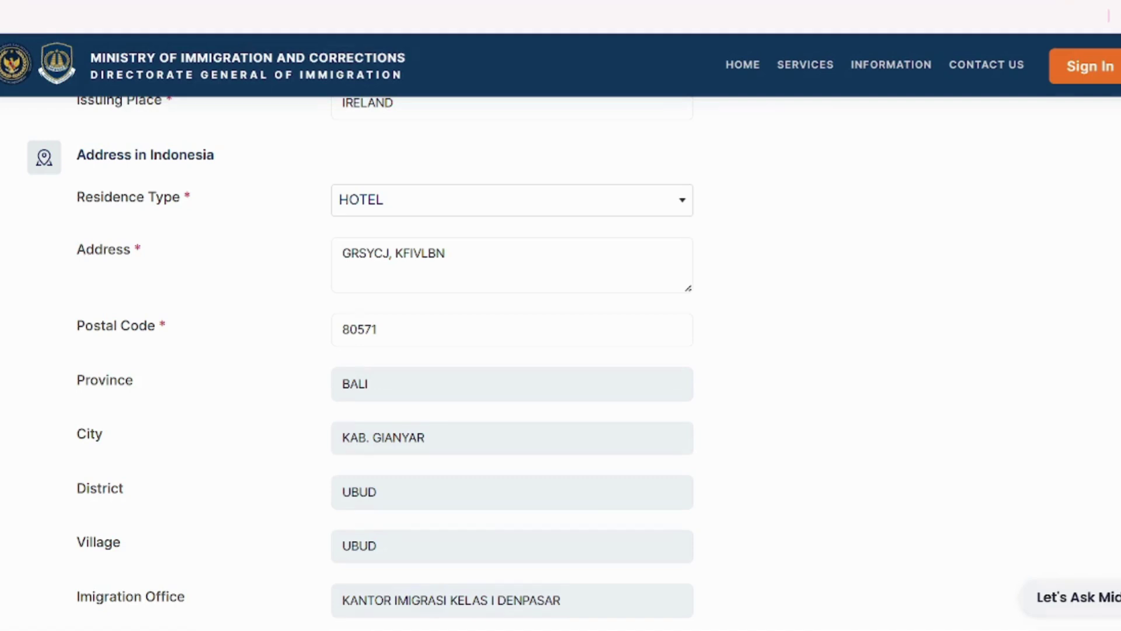
Step: Submit the completed application form and confirm Yes to continue
{"action": "scroll", "coordinate": [360, 362], "scroll_direction": "down", "scroll_amount": 5}
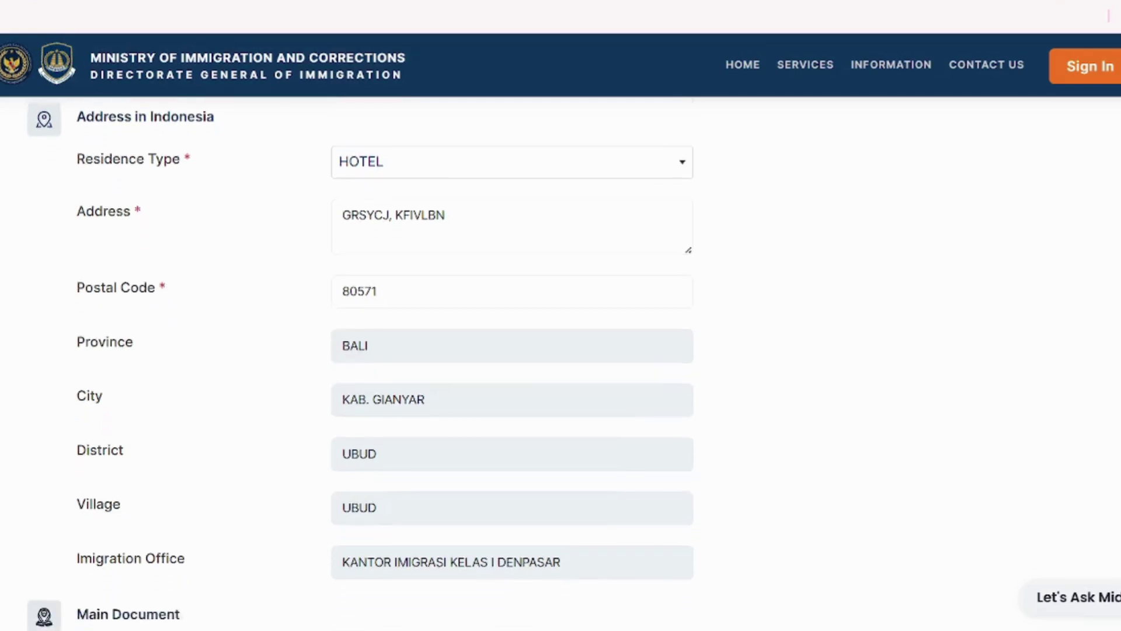
{"action": "scroll", "coordinate": [359, 362], "scroll_direction": "down", "scroll_amount": 4}
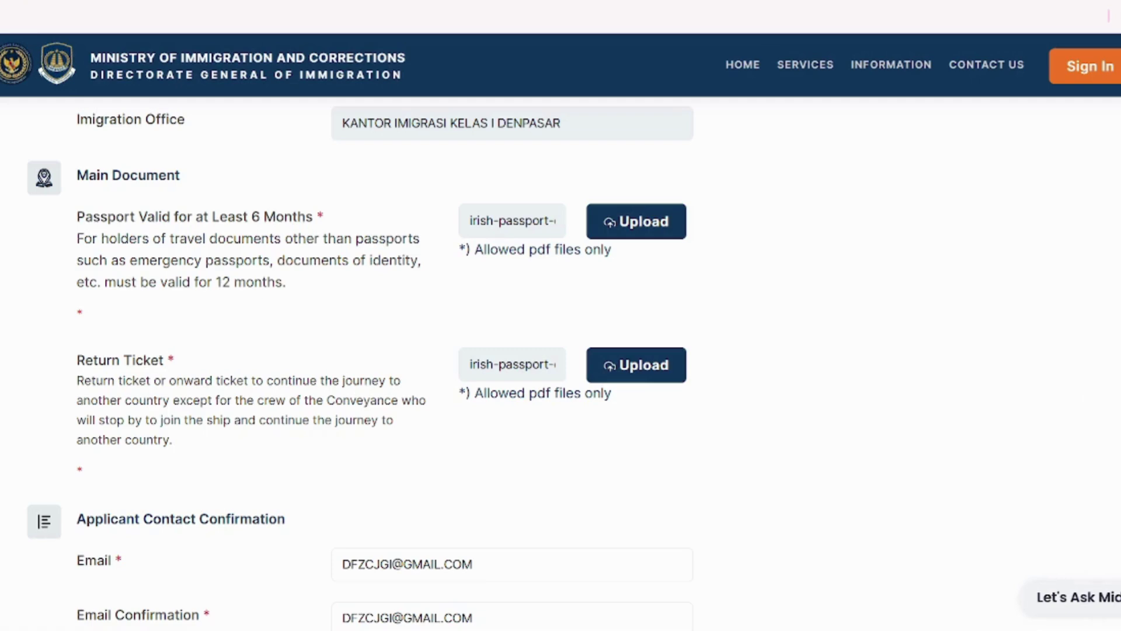
{"action": "scroll", "coordinate": [778, 404], "scroll_direction": "down", "scroll_amount": 3}
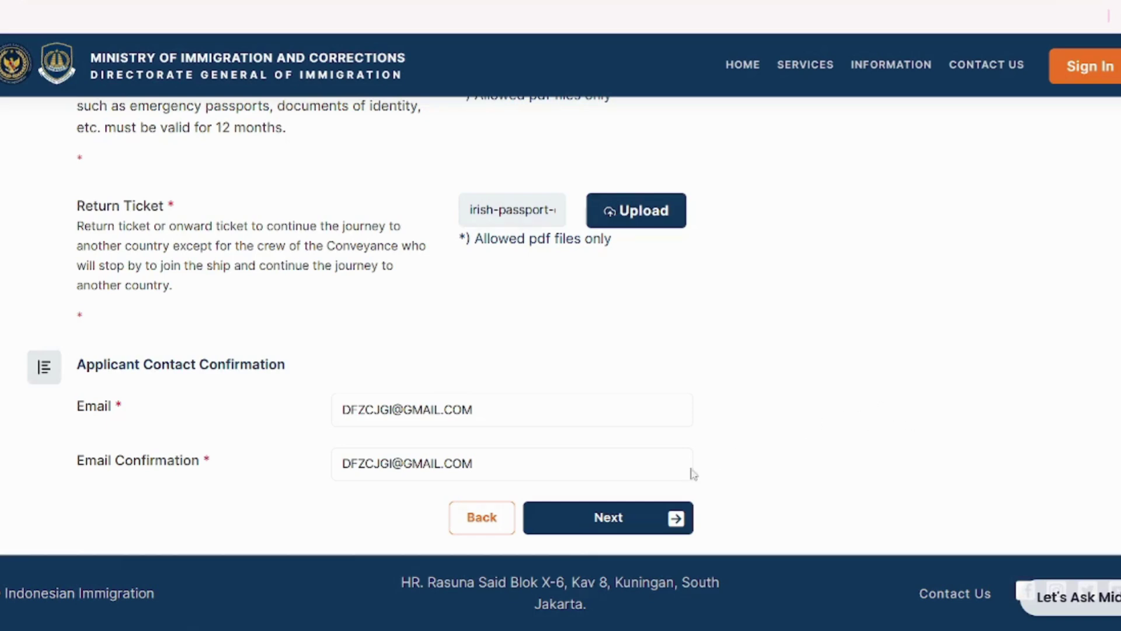
{"action": "left_click", "coordinate": [631, 521]}
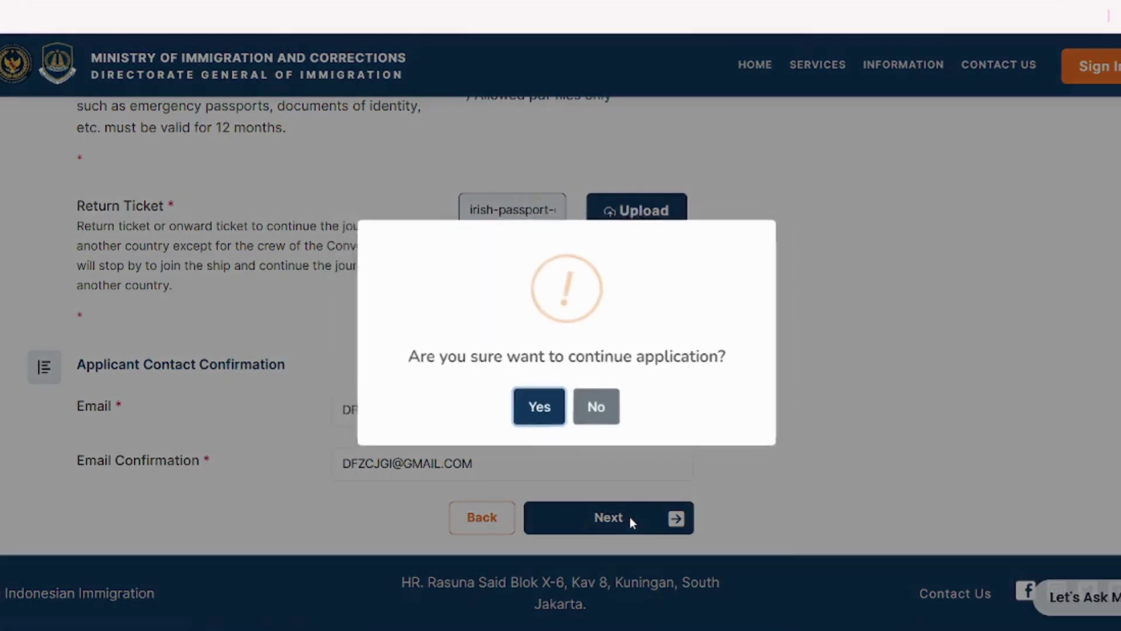
{"action": "left_click", "coordinate": [545, 410]}
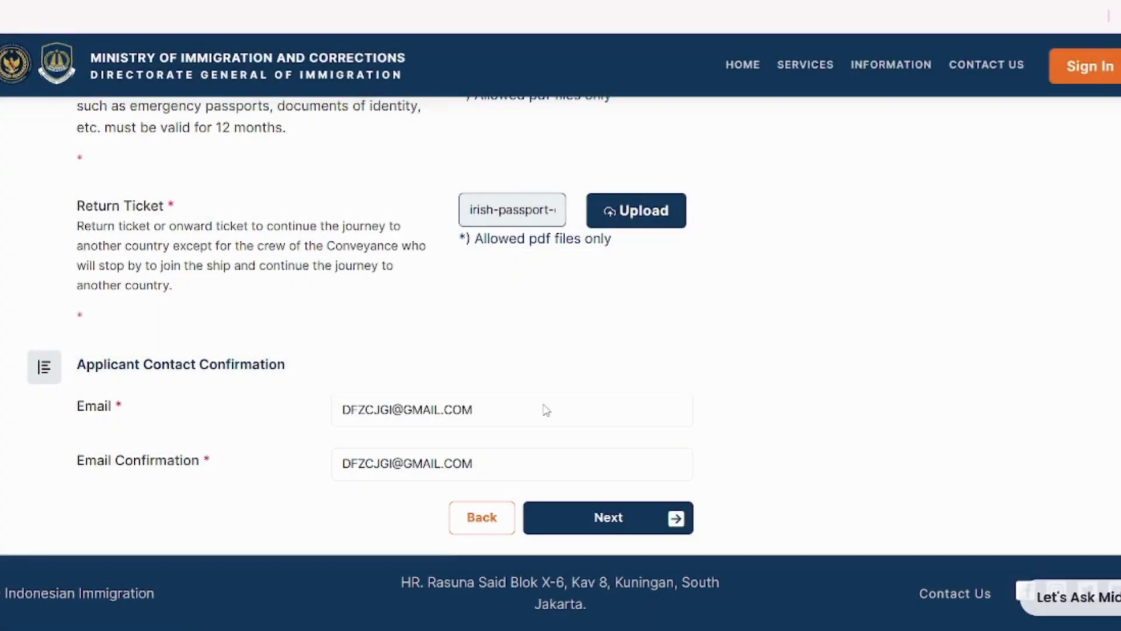
Step: Mark the uploaded passport image and photo as checked
{"action": "scroll", "coordinate": [816, 345], "scroll_direction": "down", "scroll_amount": 5}
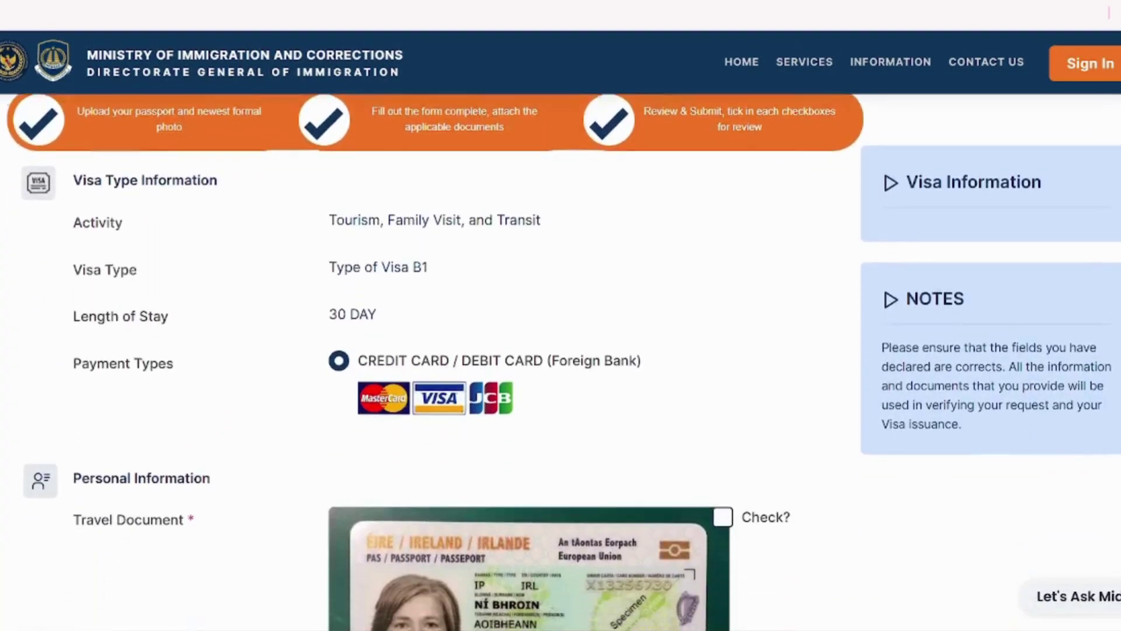
{"action": "scroll", "coordinate": [560, 361], "scroll_direction": "down", "scroll_amount": 1}
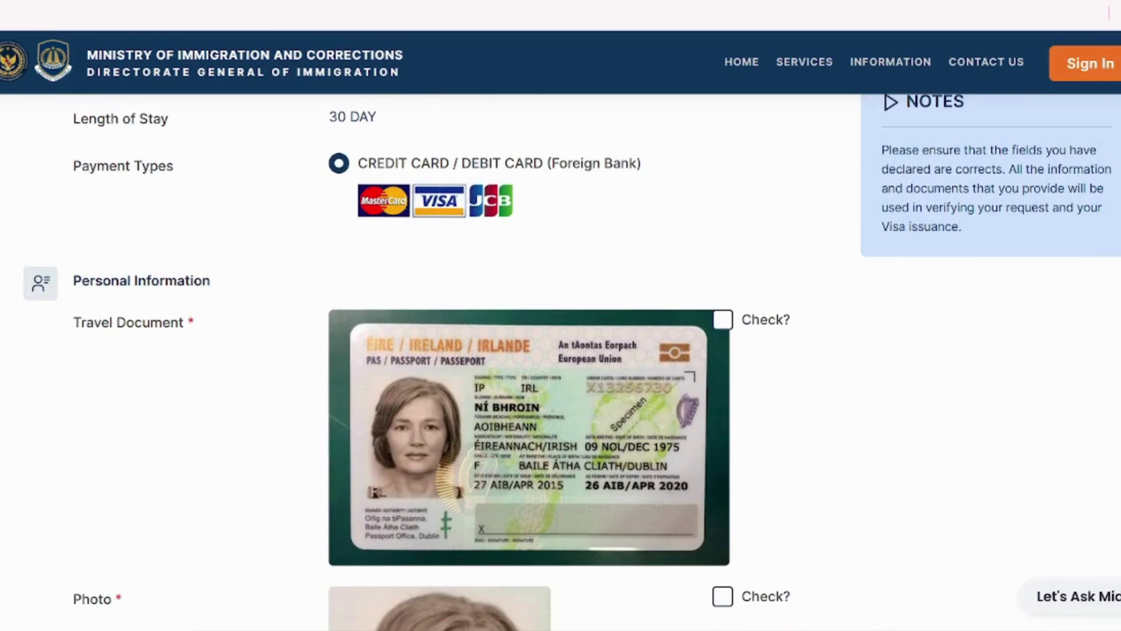
{"action": "scroll", "coordinate": [561, 351], "scroll_direction": "up", "scroll_amount": 7}
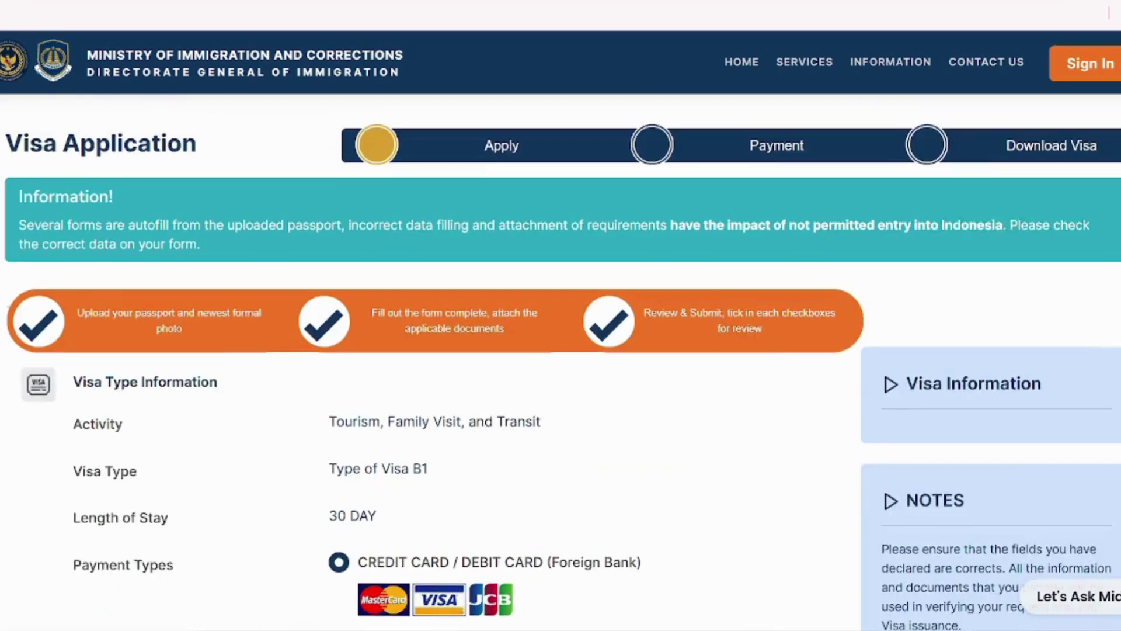
{"action": "scroll", "coordinate": [561, 367], "scroll_direction": "down", "scroll_amount": 6}
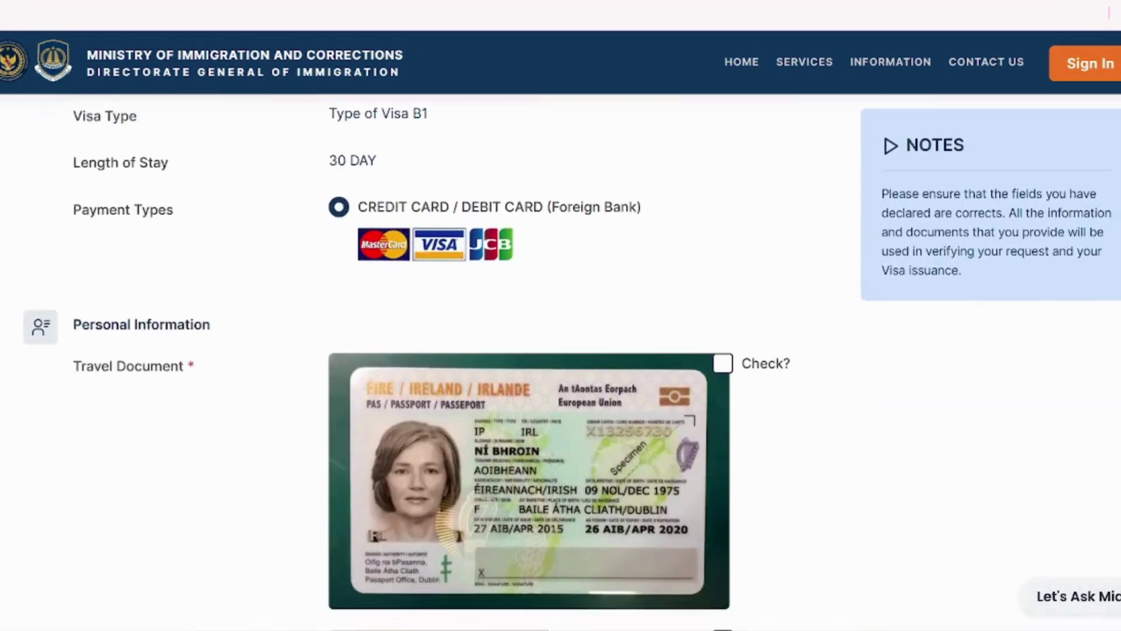
{"action": "left_click", "coordinate": [724, 364]}
{"action": "scroll", "coordinate": [724, 364], "scroll_direction": "down", "scroll_amount": 5}
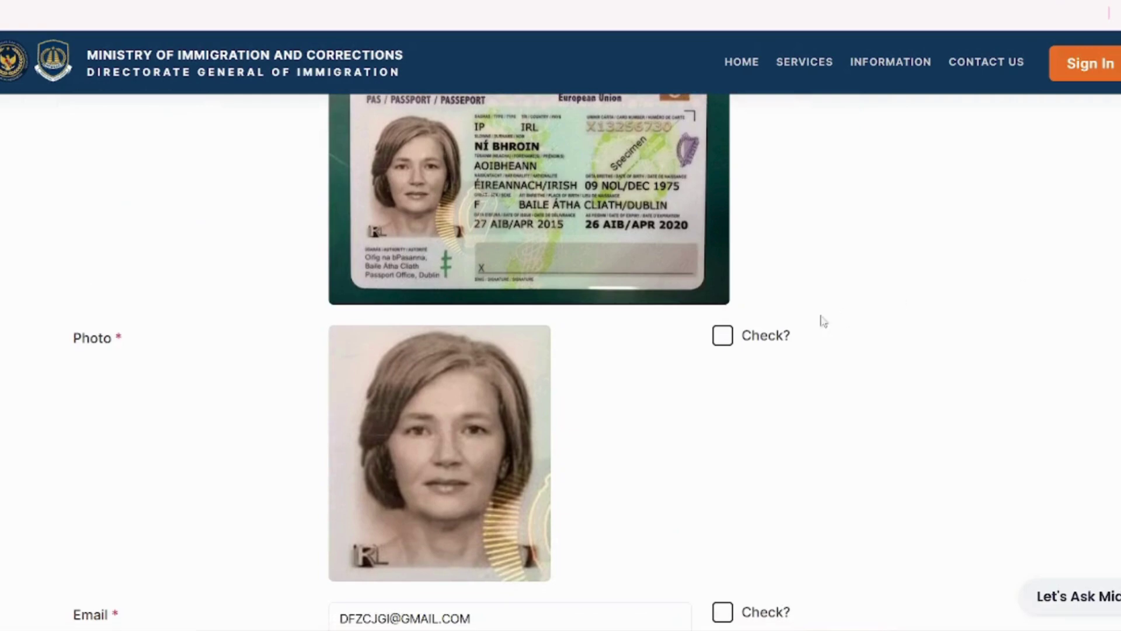
{"action": "left_click", "coordinate": [724, 336]}
Step: Mark email, full name, sex, birth date, passport number, nationality, issue and expiry dates as checked
{"action": "scroll", "coordinate": [674, 292], "scroll_direction": "down", "scroll_amount": 6}
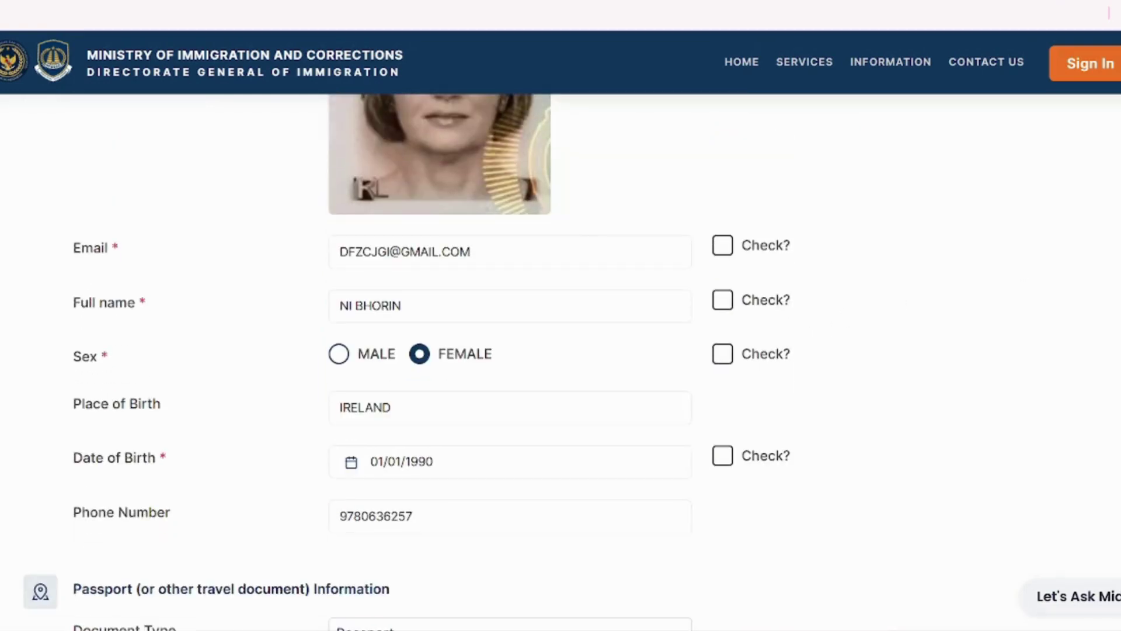
{"action": "left_click", "coordinate": [722, 251]}
{"action": "left_click", "coordinate": [726, 304]}
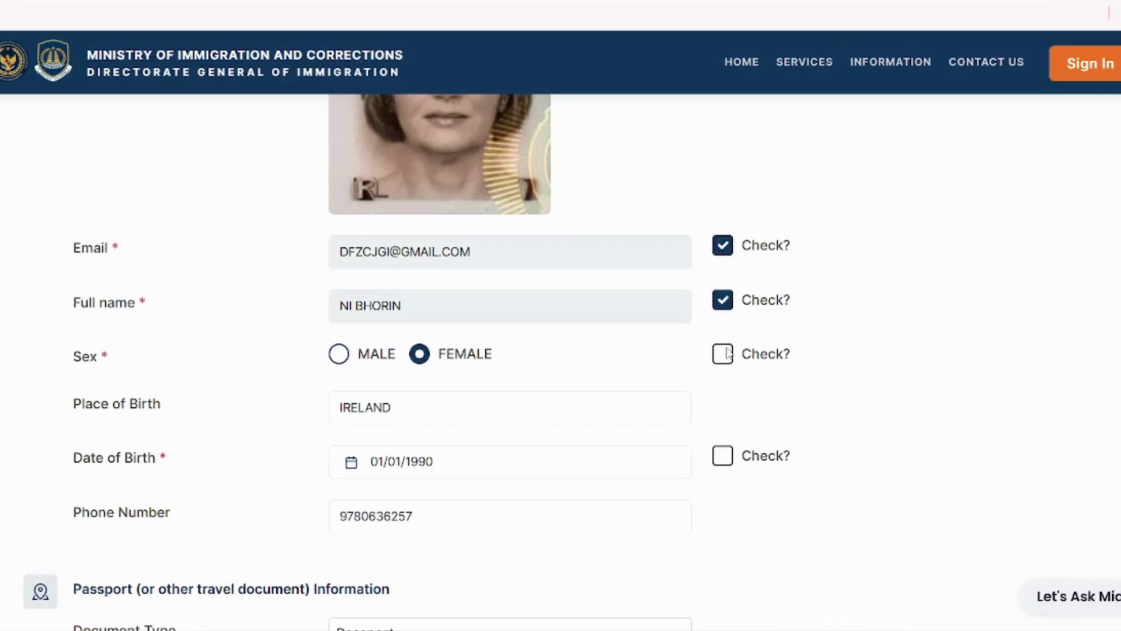
{"action": "left_click", "coordinate": [722, 357]}
{"action": "left_click", "coordinate": [723, 464]}
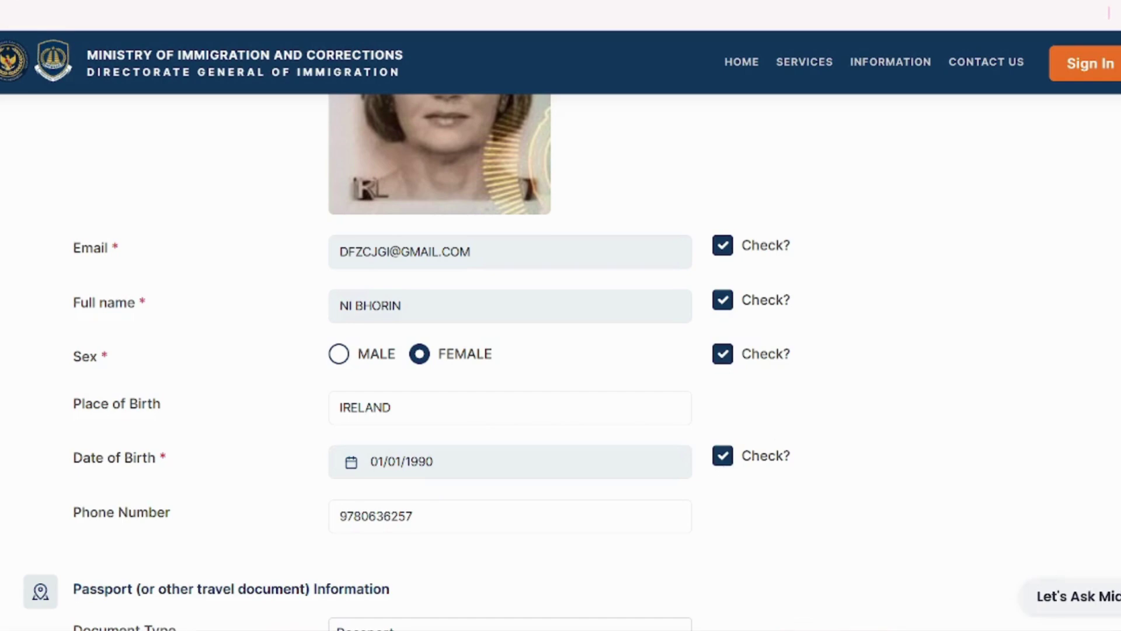
{"action": "scroll", "coordinate": [560, 362], "scroll_direction": "down", "scroll_amount": 7}
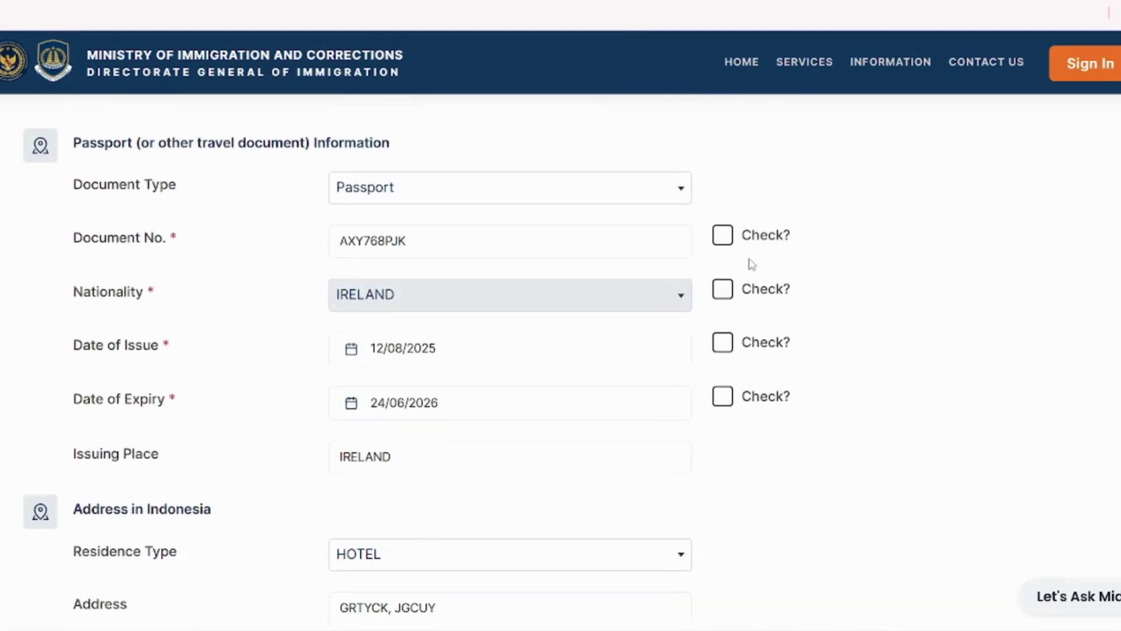
{"action": "left_click", "coordinate": [723, 236]}
{"action": "left_click", "coordinate": [723, 289]}
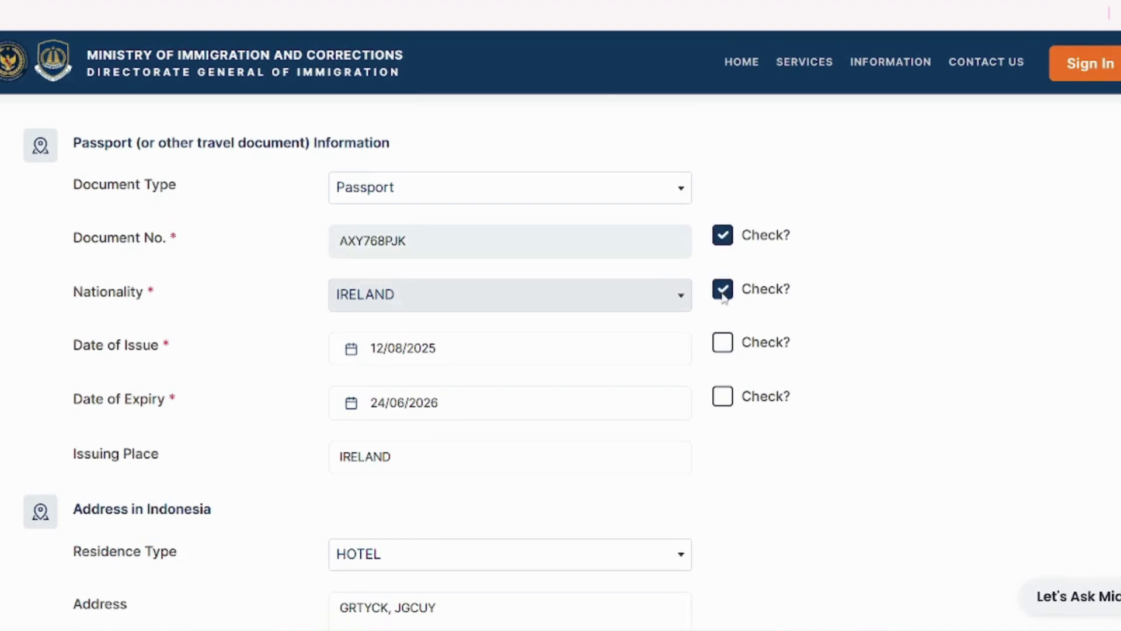
{"action": "left_click", "coordinate": [723, 343]}
{"action": "left_click", "coordinate": [723, 398]}
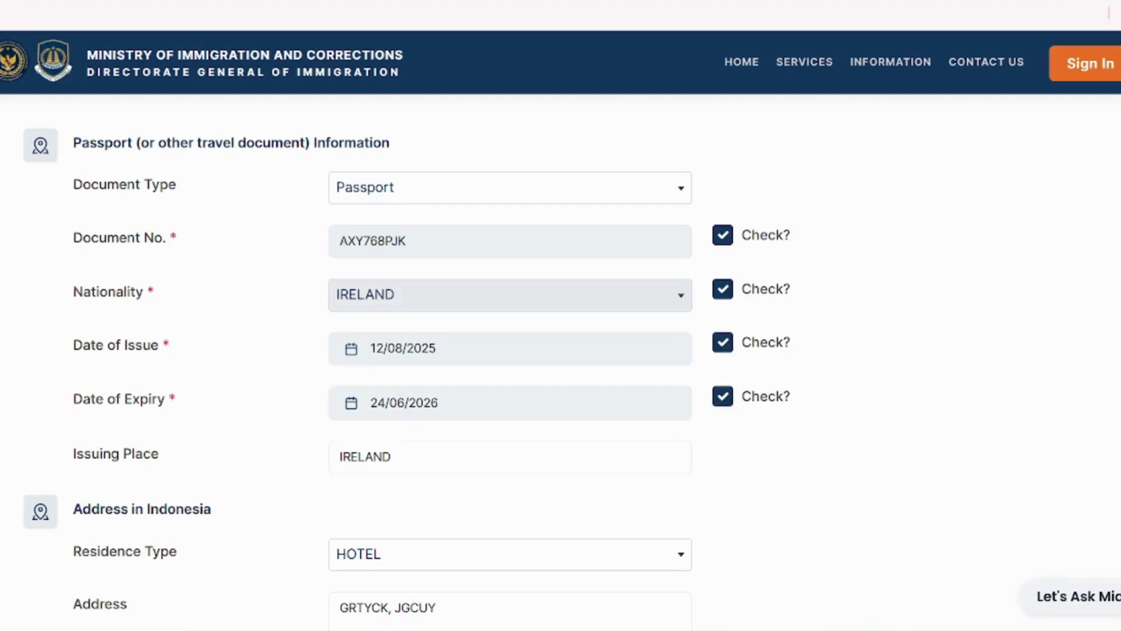
Step: Mark the passport validity and return ticket main documents as checked
{"action": "scroll", "coordinate": [561, 350], "scroll_direction": "down", "scroll_amount": 10}
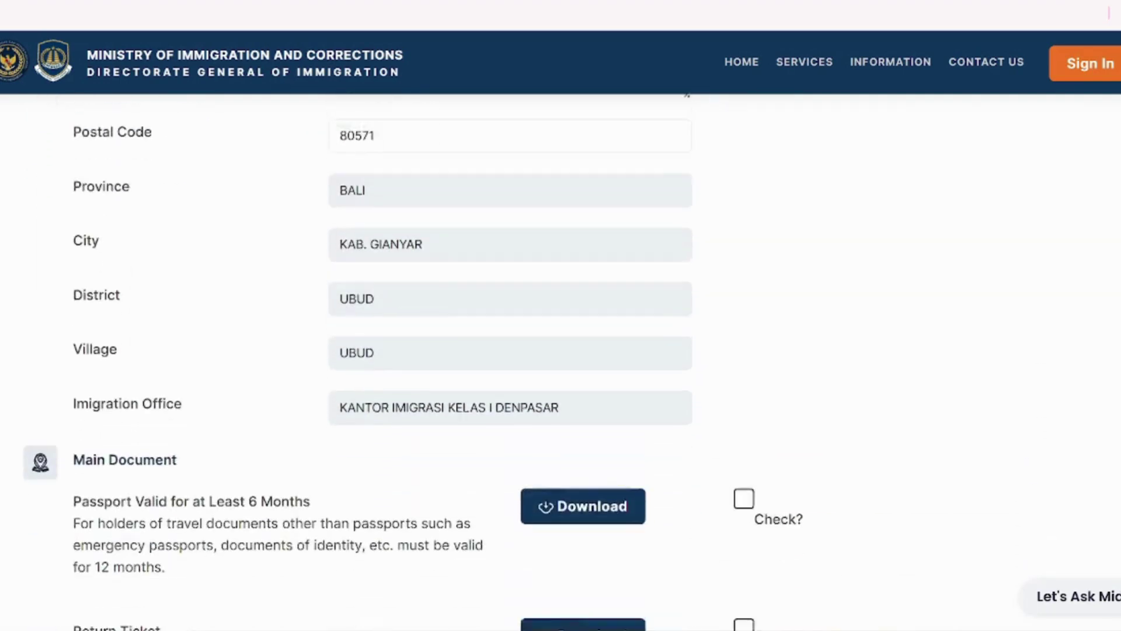
{"action": "left_click", "coordinate": [743, 310]}
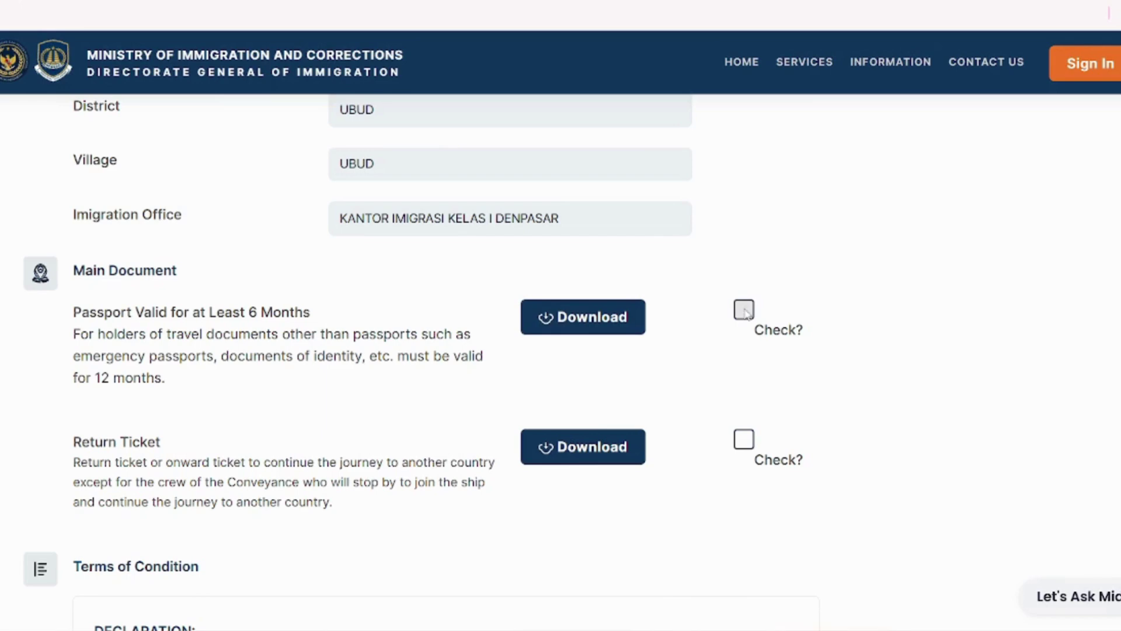
{"action": "left_click", "coordinate": [744, 439]}
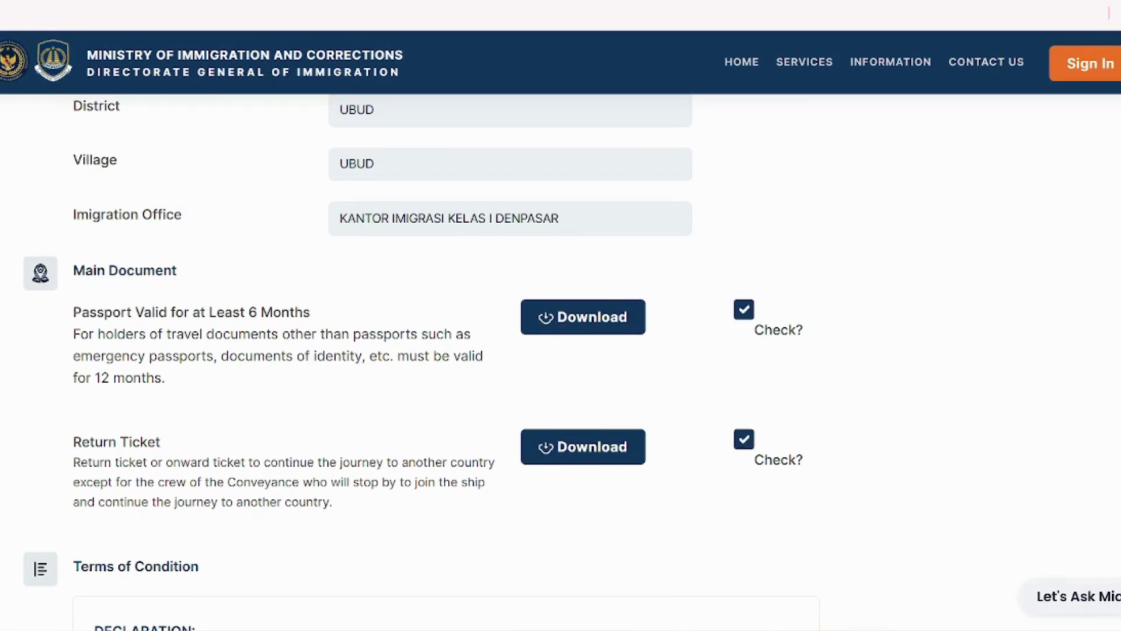
{"action": "scroll", "coordinate": [504, 505], "scroll_direction": "down", "scroll_amount": 7}
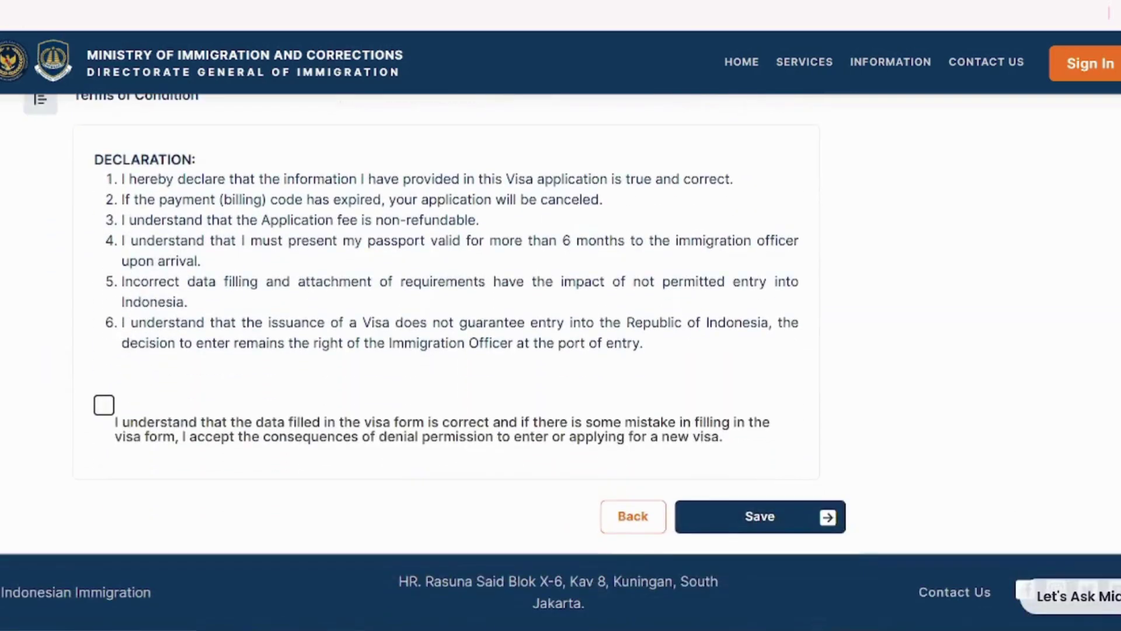
Step: Tick the visa declaration and move past the BC 2.2 intro to the traveller details page
{"action": "left_click", "coordinate": [104, 405]}
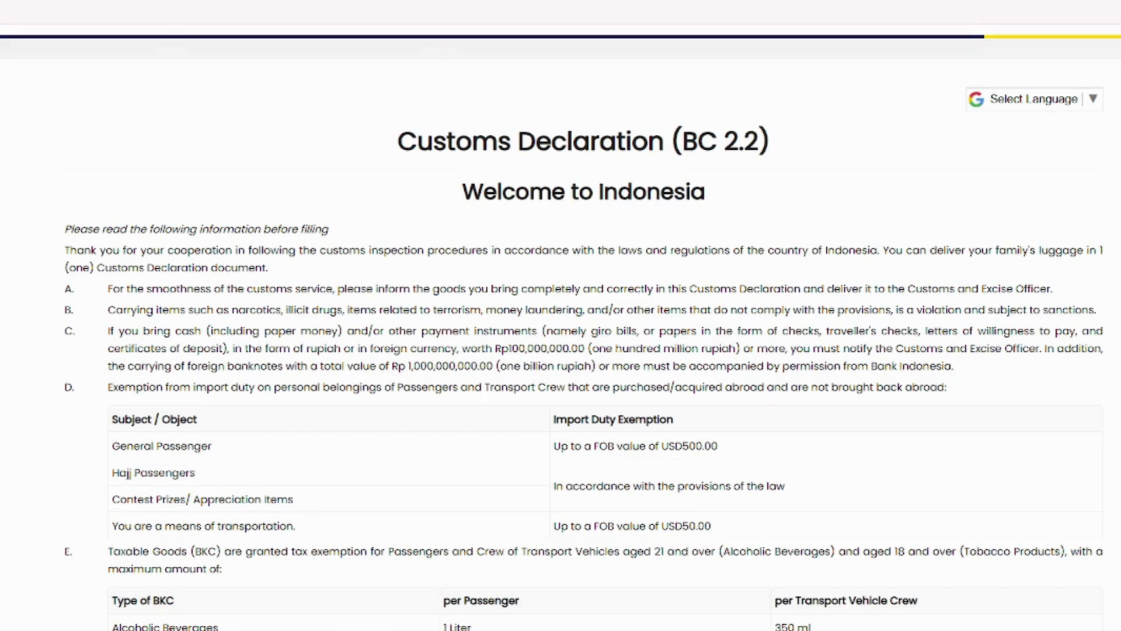
{"action": "scroll", "coordinate": [561, 315], "scroll_direction": "down", "scroll_amount": 10}
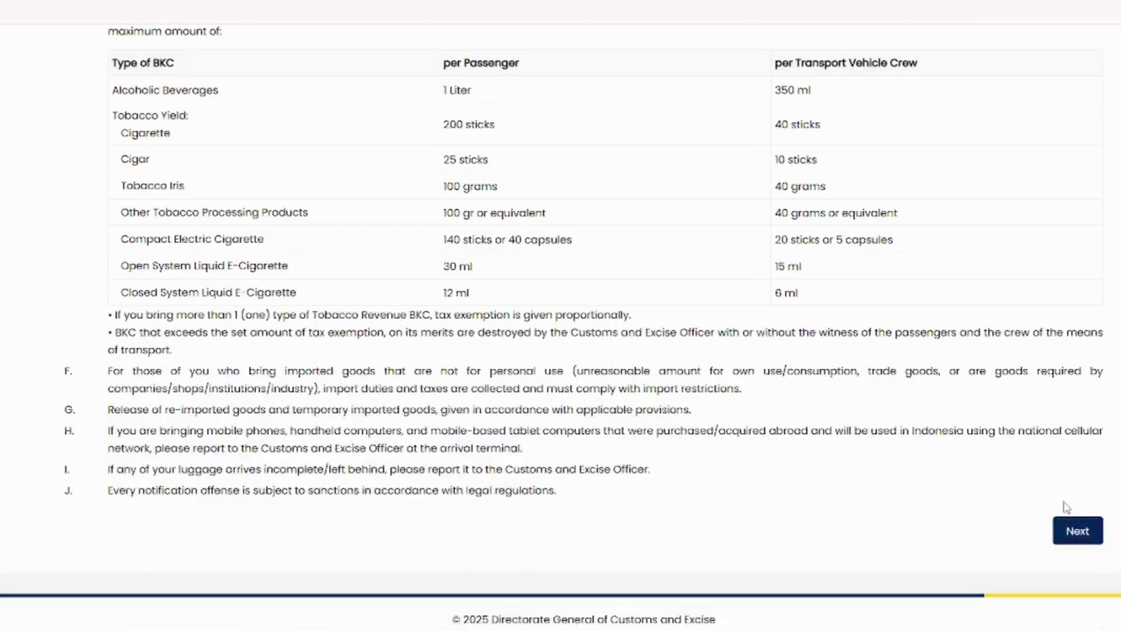
{"action": "left_click", "coordinate": [1076, 531]}
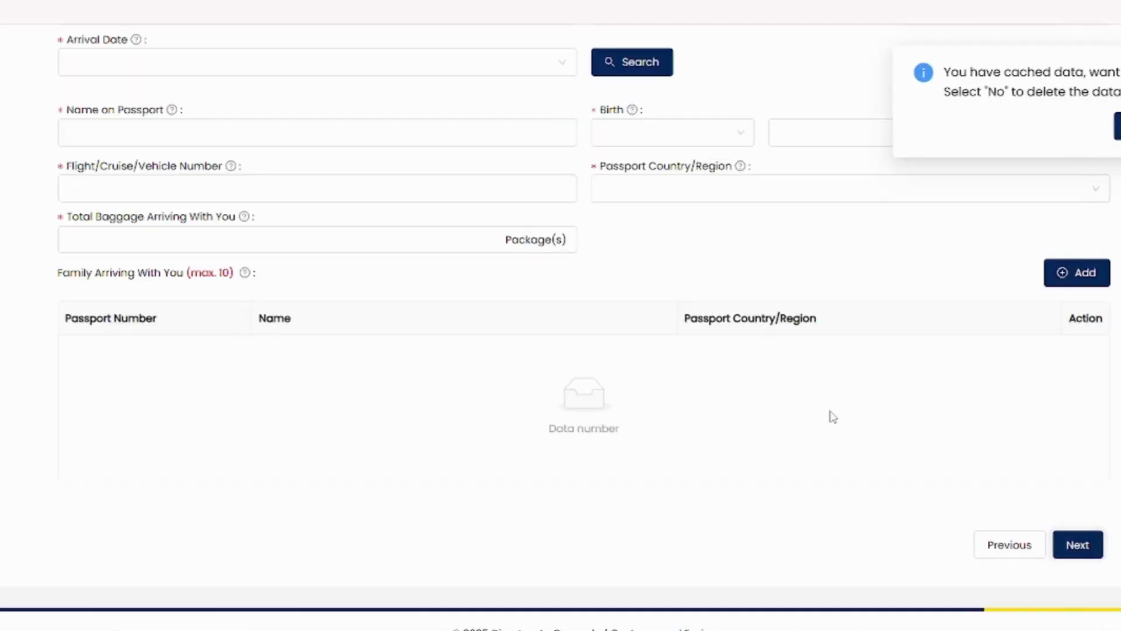
Step: Enter the passport number, arrival date 14-08-2025 and arrival point BALI (DPS) / NGURAH RAI
{"action": "scroll", "coordinate": [561, 315], "scroll_direction": "up", "scroll_amount": 4}
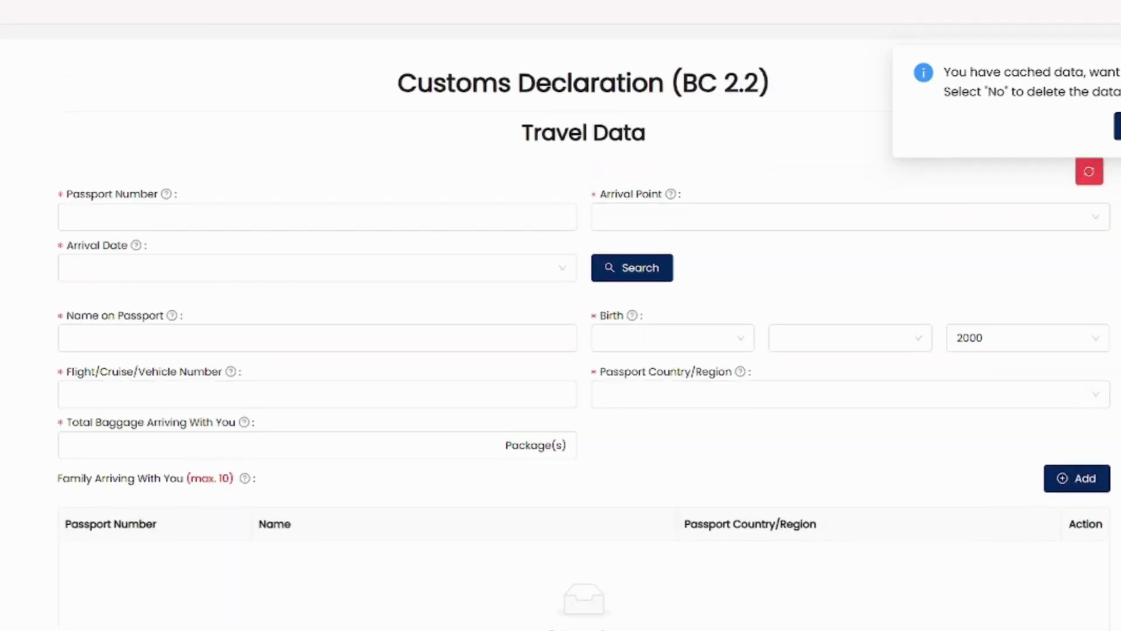
{"action": "left_click", "coordinate": [220, 221]}
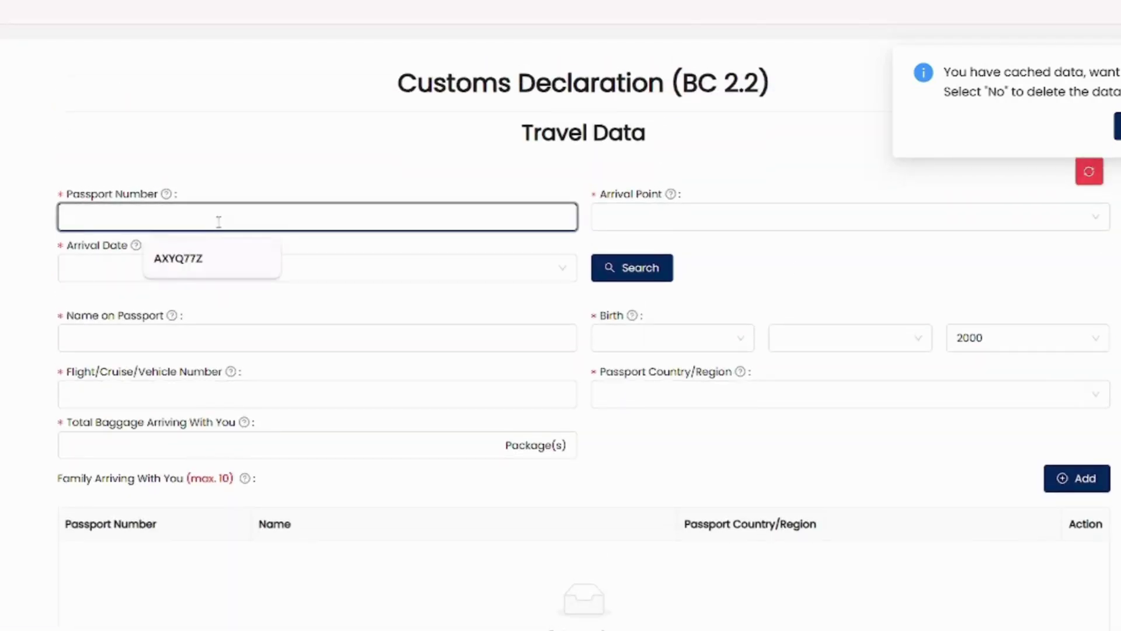
{"action": "left_click", "coordinate": [158, 267]}
{"action": "left_click", "coordinate": [139, 282]}
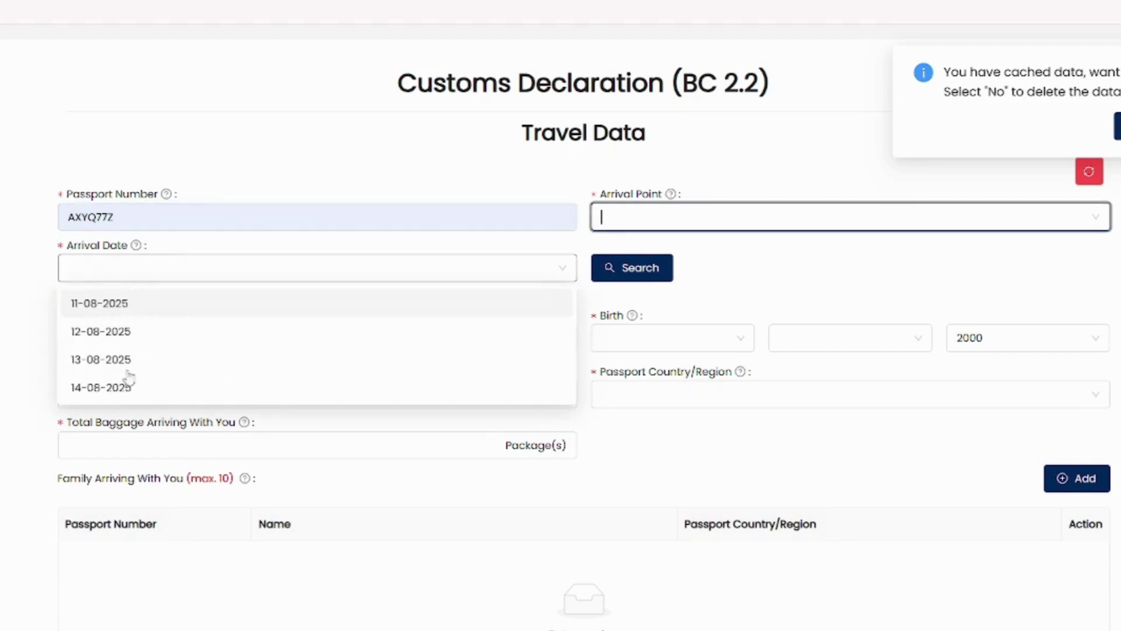
{"action": "left_click", "coordinate": [125, 390]}
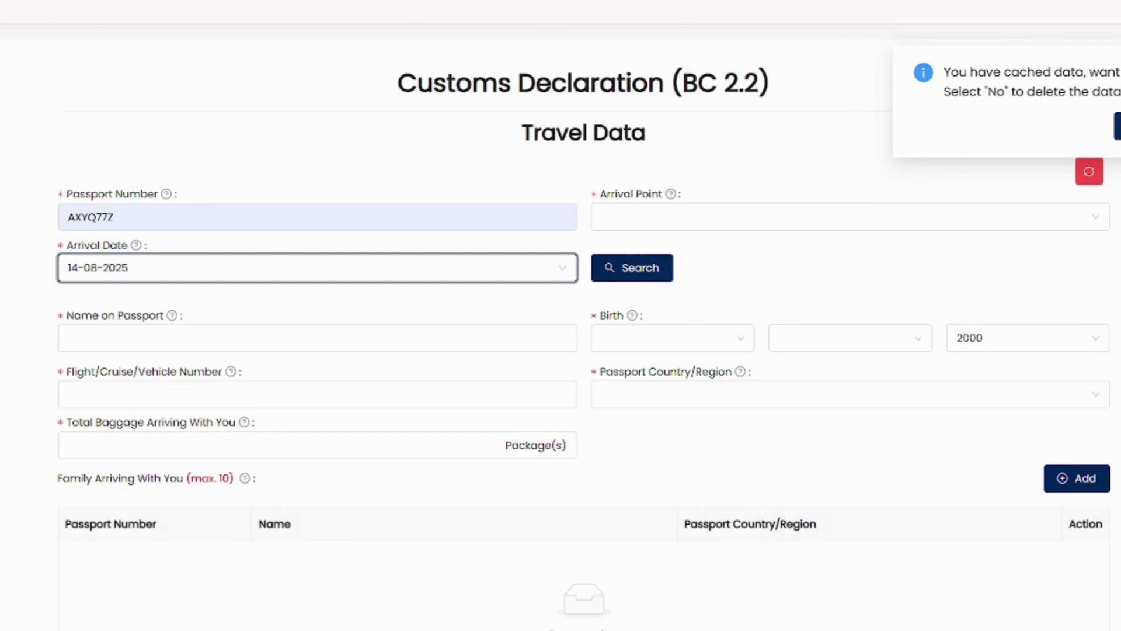
{"action": "left_click", "coordinate": [737, 217]}
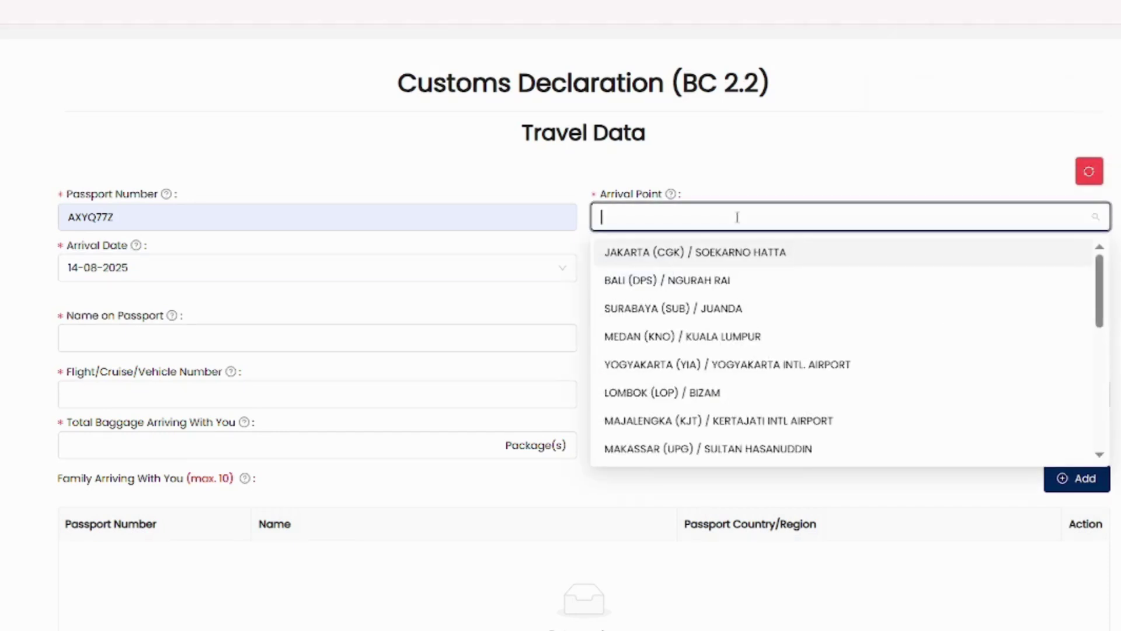
{"action": "left_click", "coordinate": [661, 281]}
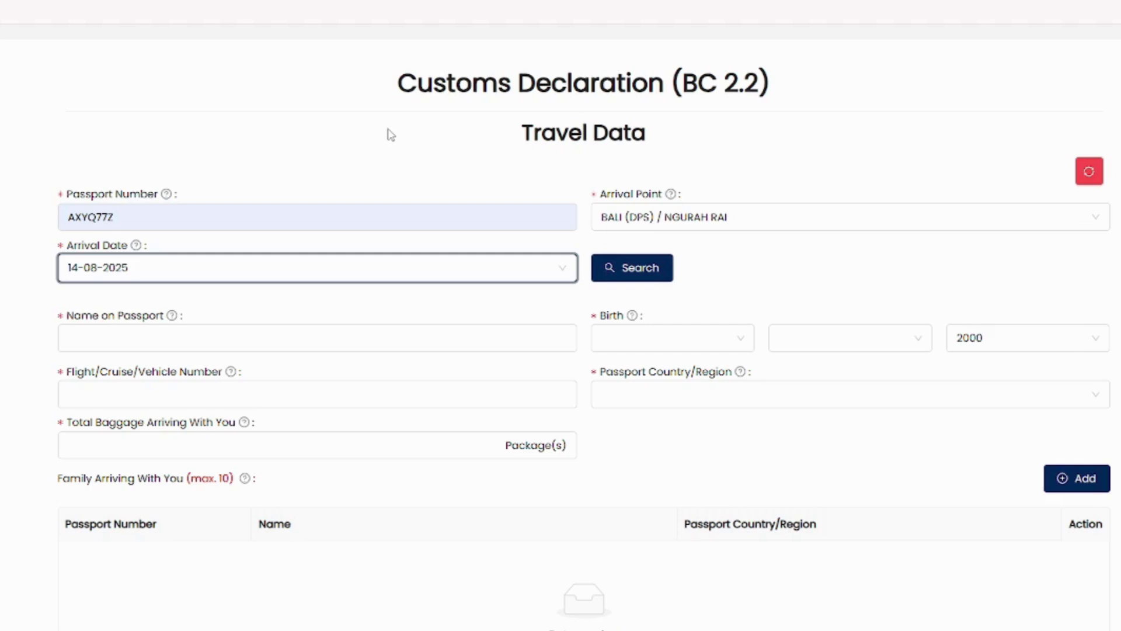
{"action": "left_click", "coordinate": [103, 335]}
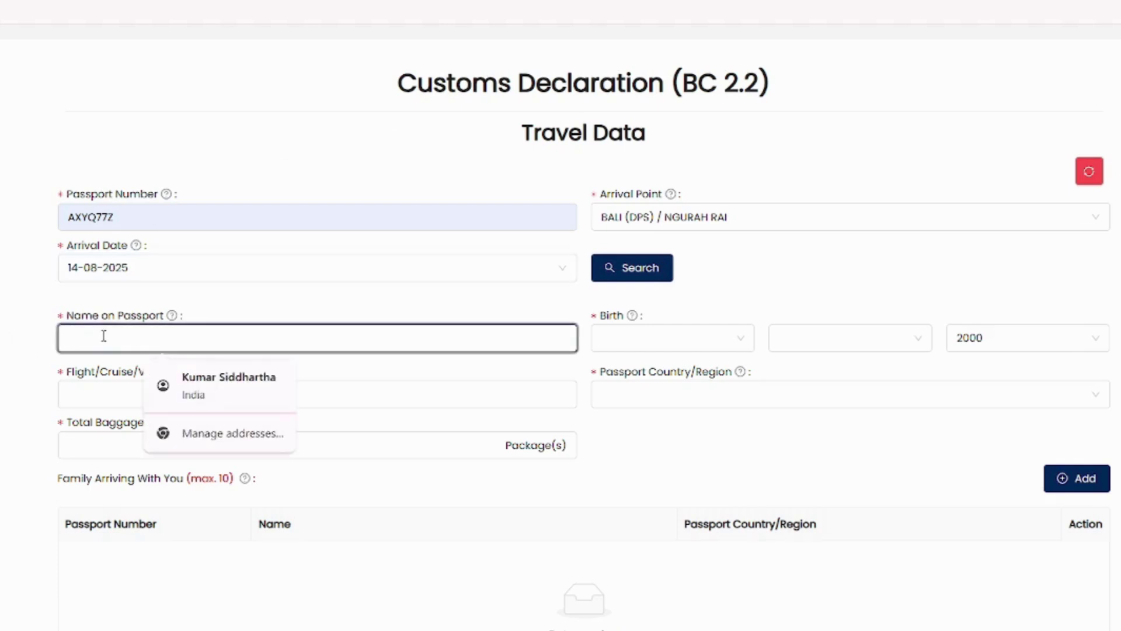
{"action": "type", "text": "NI bhorin"}
{"action": "key", "text": "Tab"}
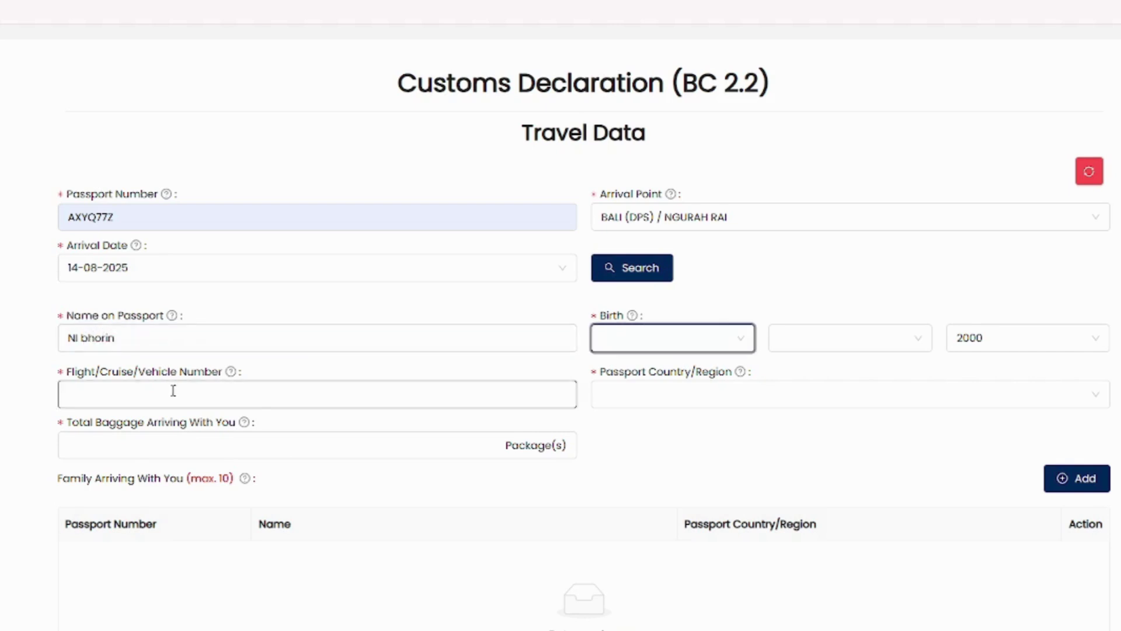
{"action": "left_click", "coordinate": [668, 343]}
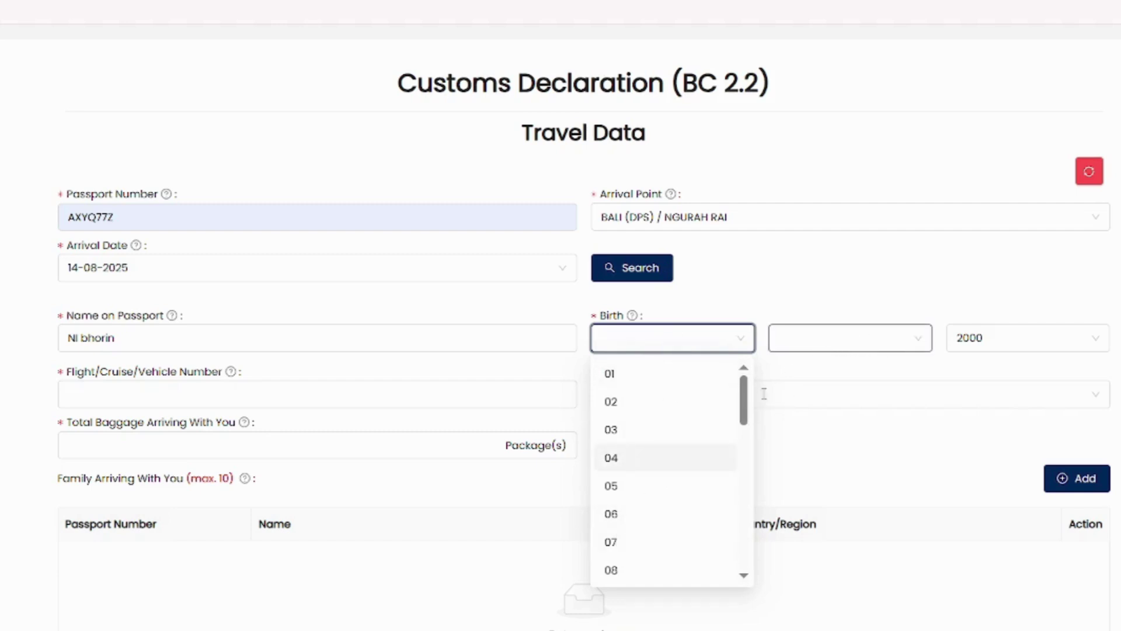
{"action": "left_click", "coordinate": [658, 459]}
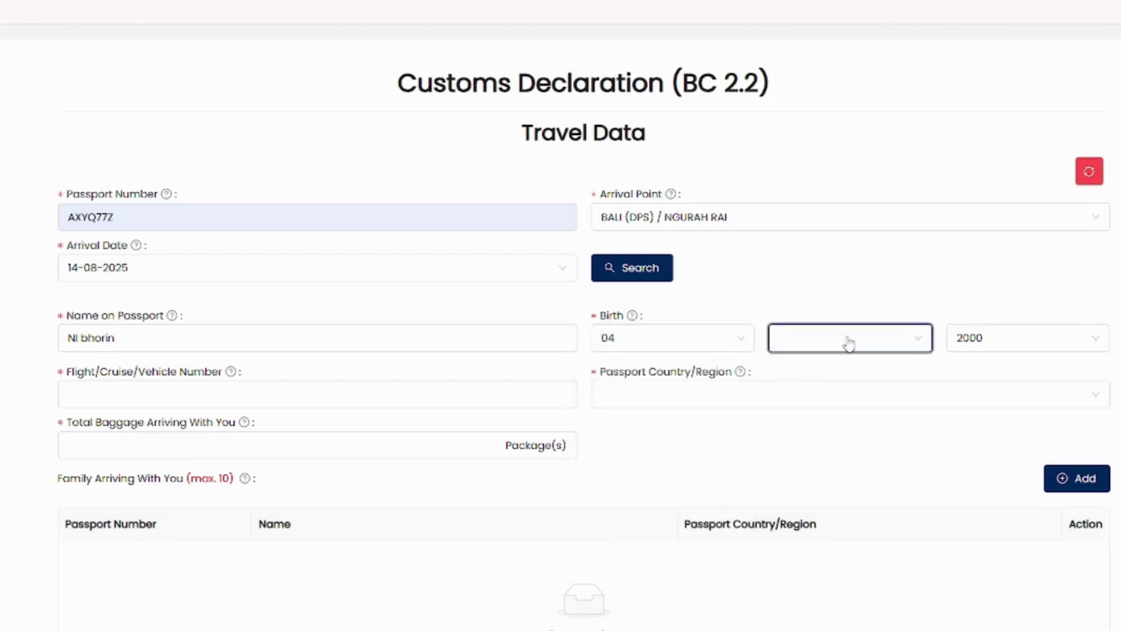
{"action": "left_click", "coordinate": [848, 343]}
{"action": "left_click", "coordinate": [813, 494]}
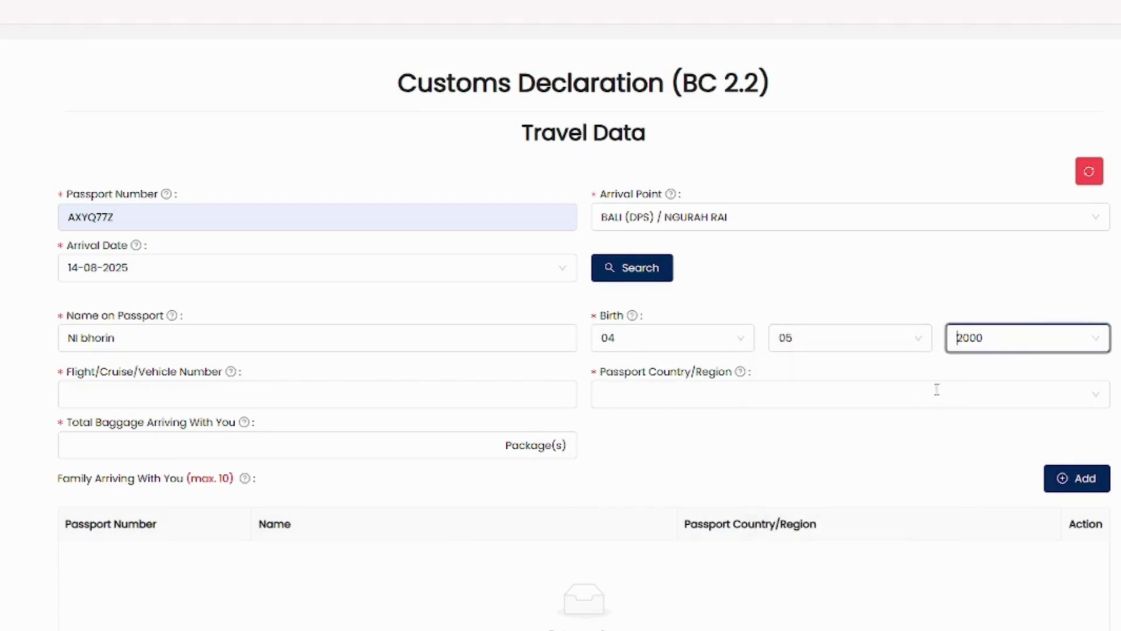
{"action": "left_click", "coordinate": [1018, 341]}
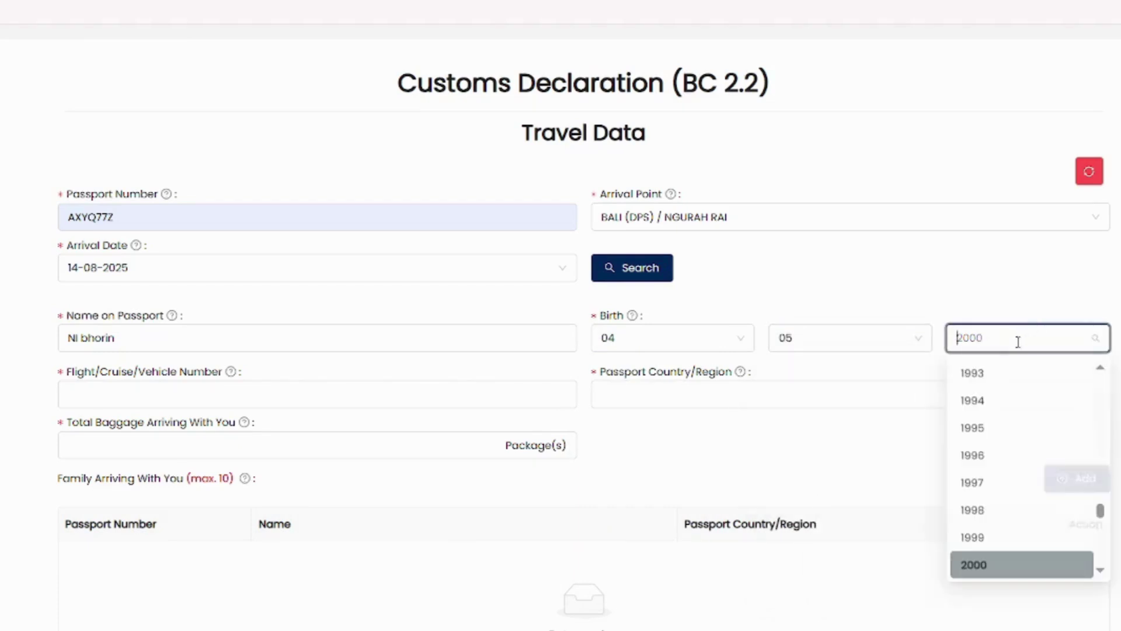
{"action": "left_click", "coordinate": [985, 435]}
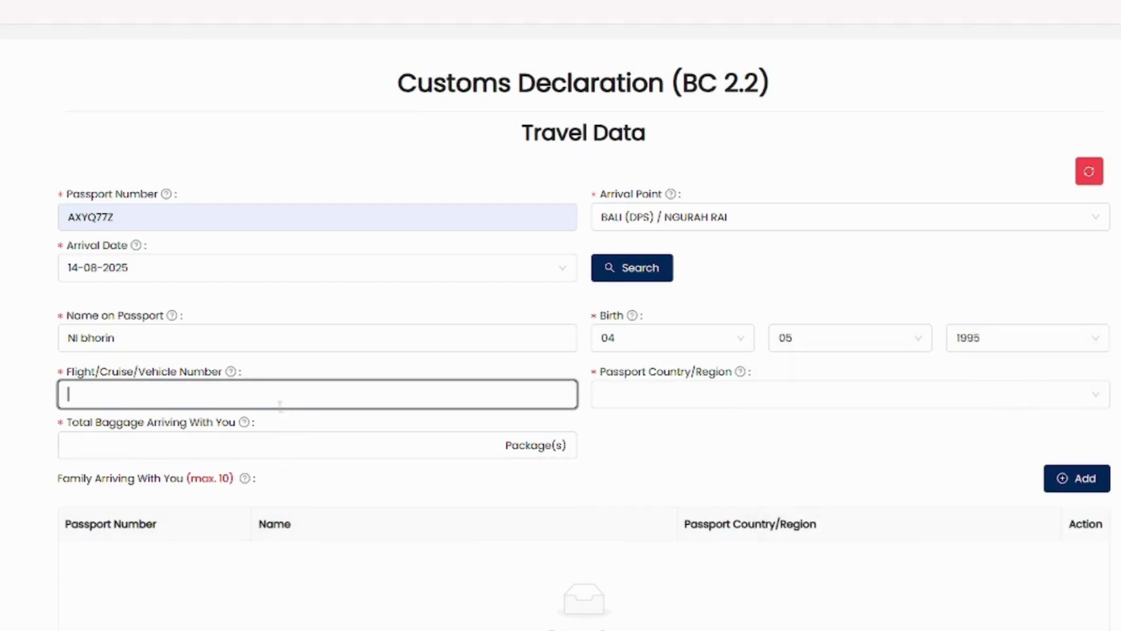
Step: Enter flight number A380S, search Ireland as passport country, and set baggage to 1 package
{"action": "left_click", "coordinate": [276, 388]}
{"action": "type", "text": "A380S"}
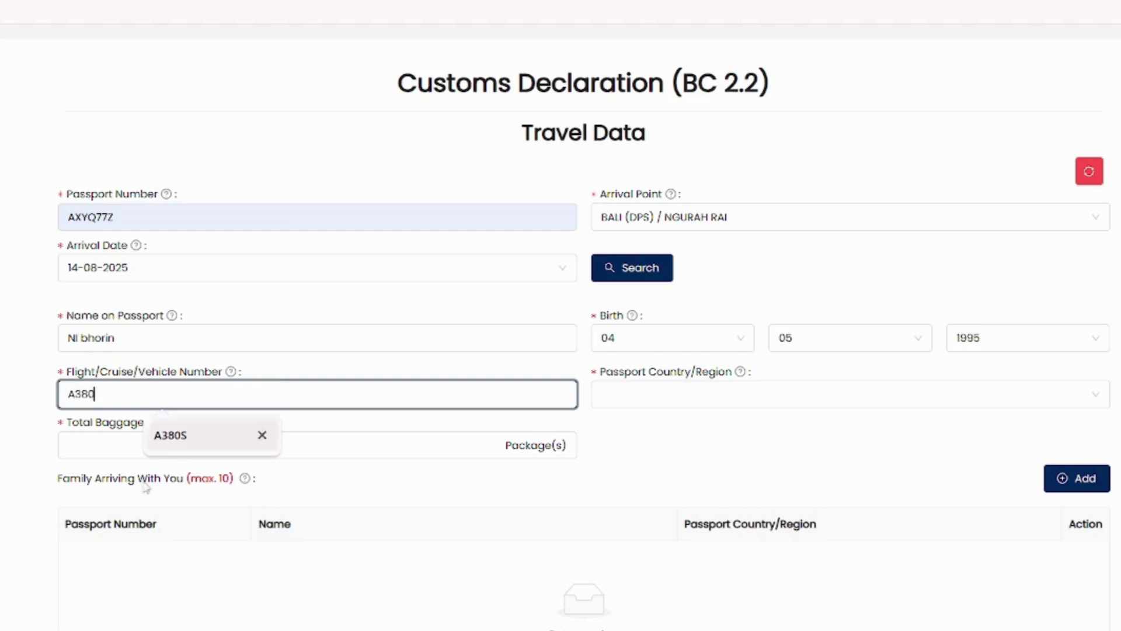
{"action": "left_click", "coordinate": [173, 444]}
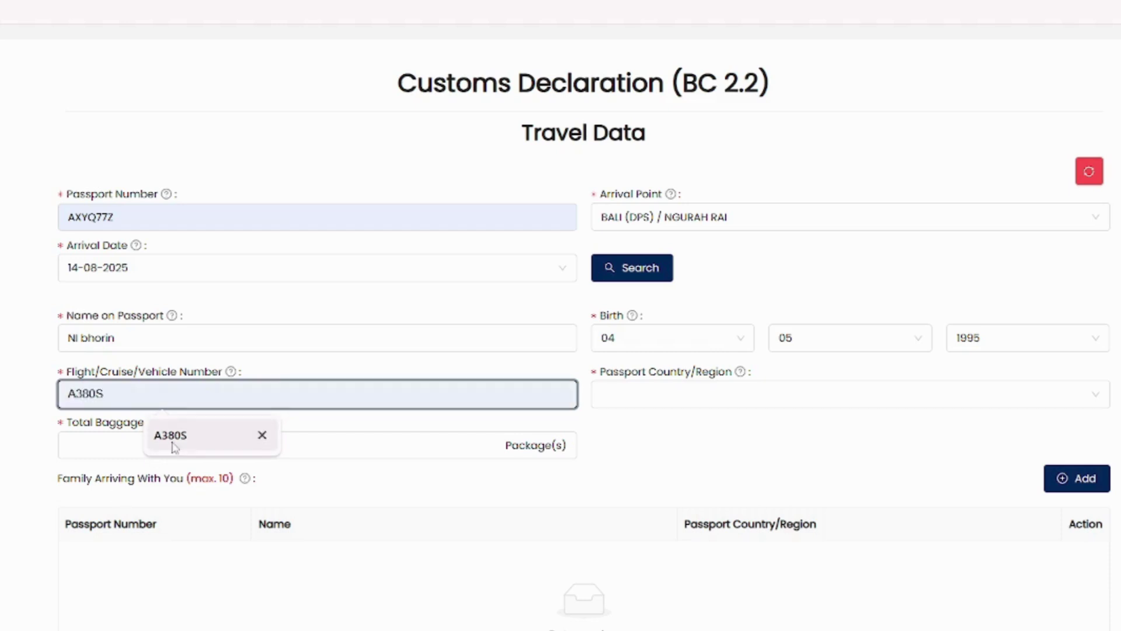
{"action": "left_click", "coordinate": [659, 401]}
{"action": "type", "text": "Ir"}
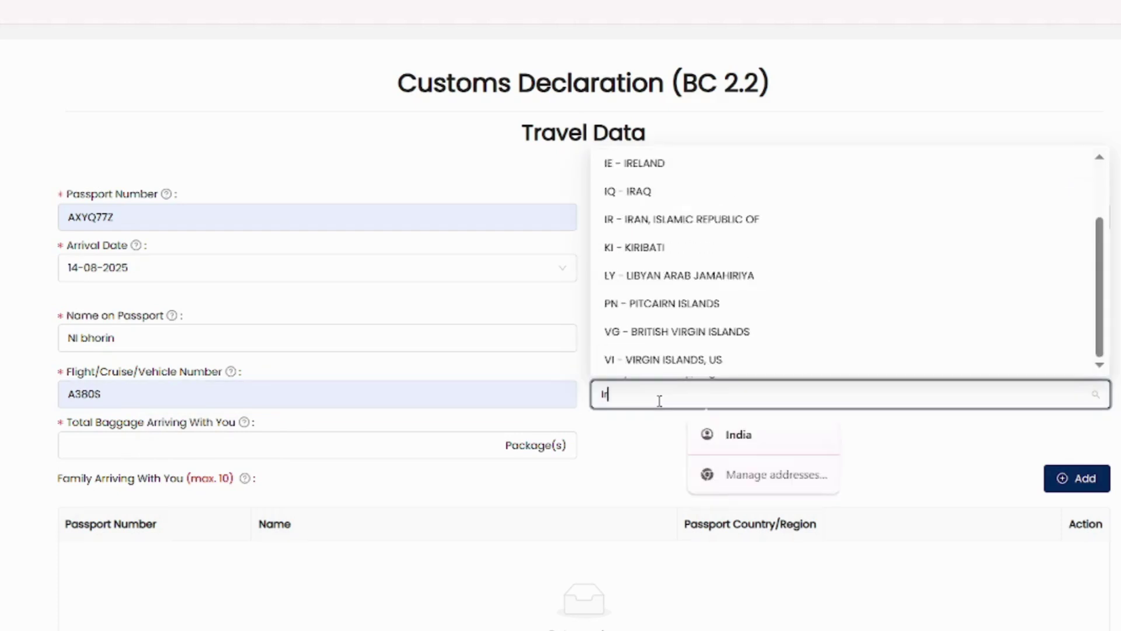
{"action": "type", "text": "eland"}
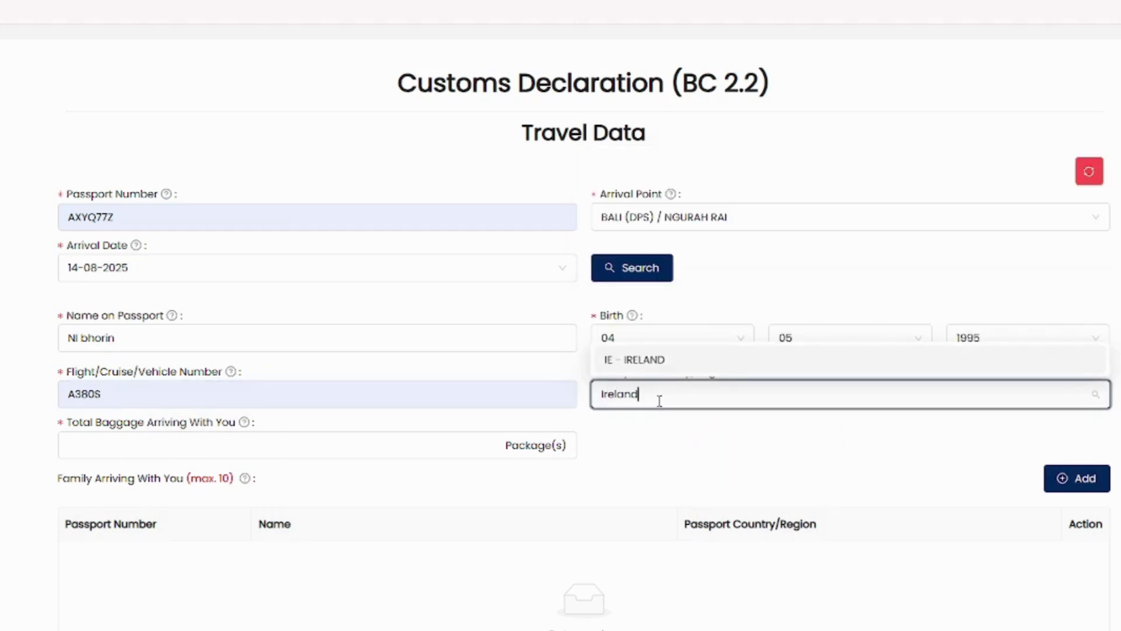
{"action": "left_click", "coordinate": [255, 448]}
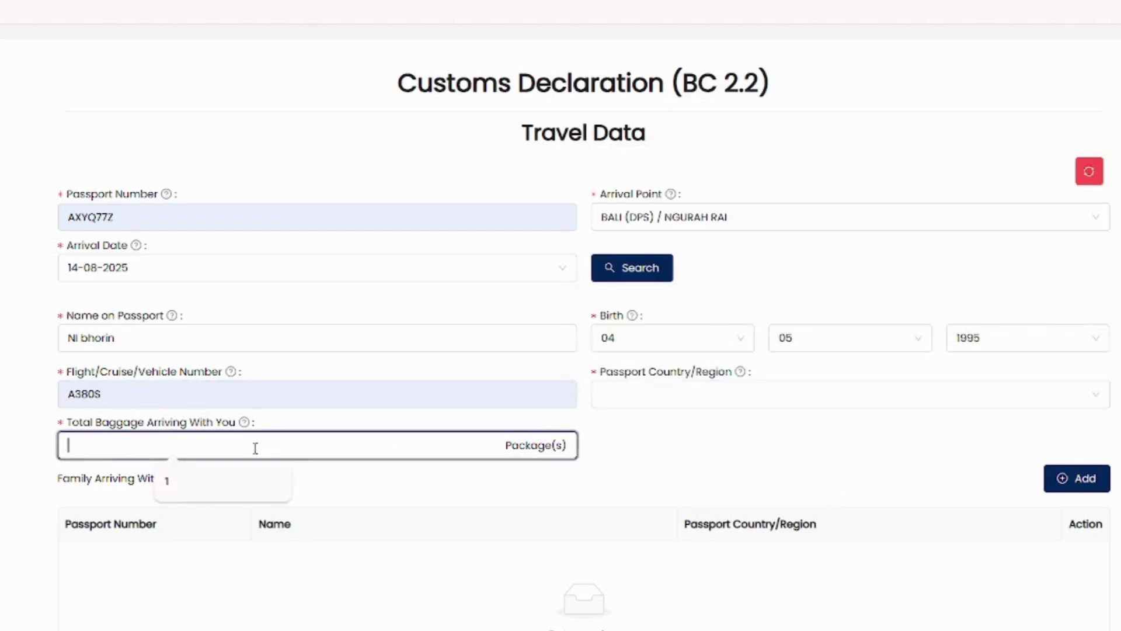
{"action": "left_click", "coordinate": [180, 495]}
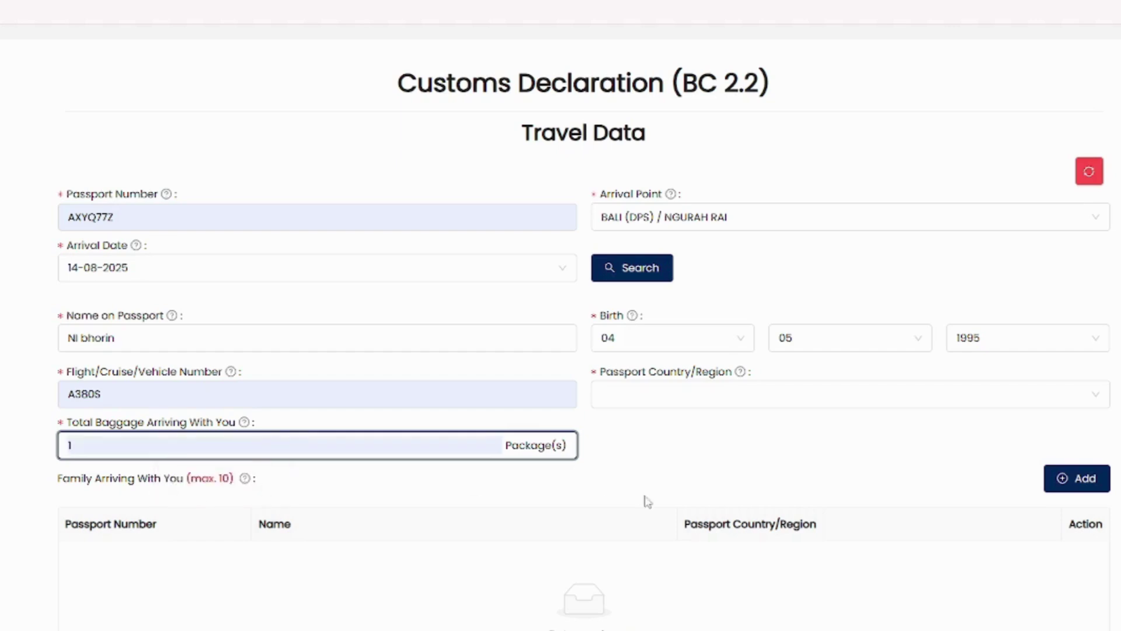
Step: After a blocked continue, reselect IE - IRELAND as passport country and fill the address in Indonesia
{"action": "scroll", "coordinate": [647, 501], "scroll_direction": "down", "scroll_amount": 3}
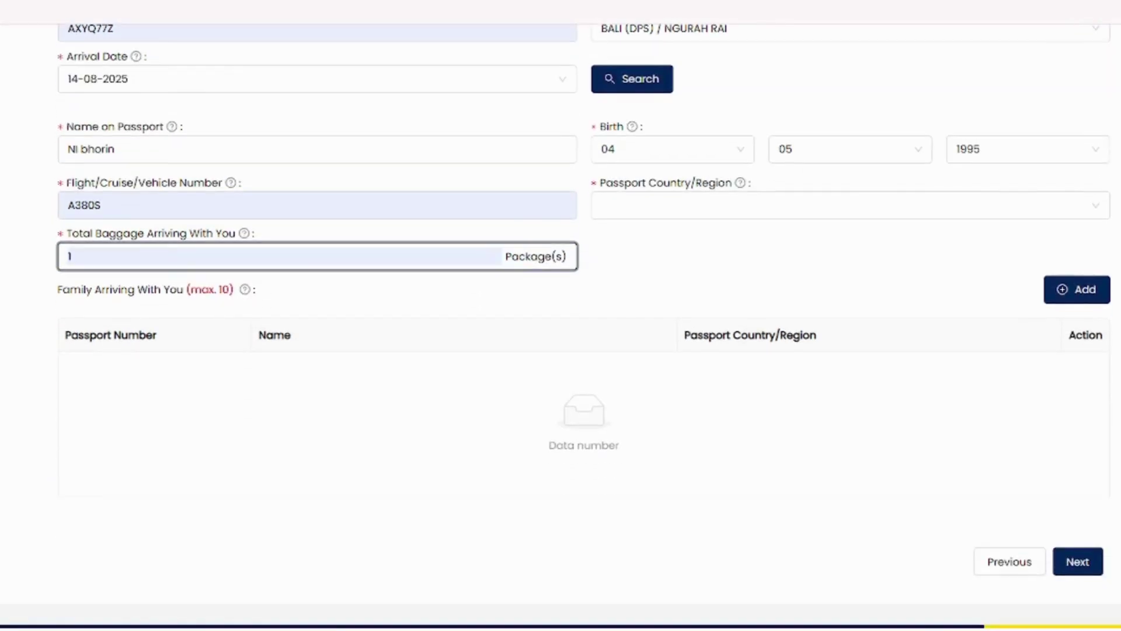
{"action": "scroll", "coordinate": [561, 327], "scroll_direction": "up", "scroll_amount": 5}
{"action": "scroll", "coordinate": [560, 327], "scroll_direction": "down", "scroll_amount": 3}
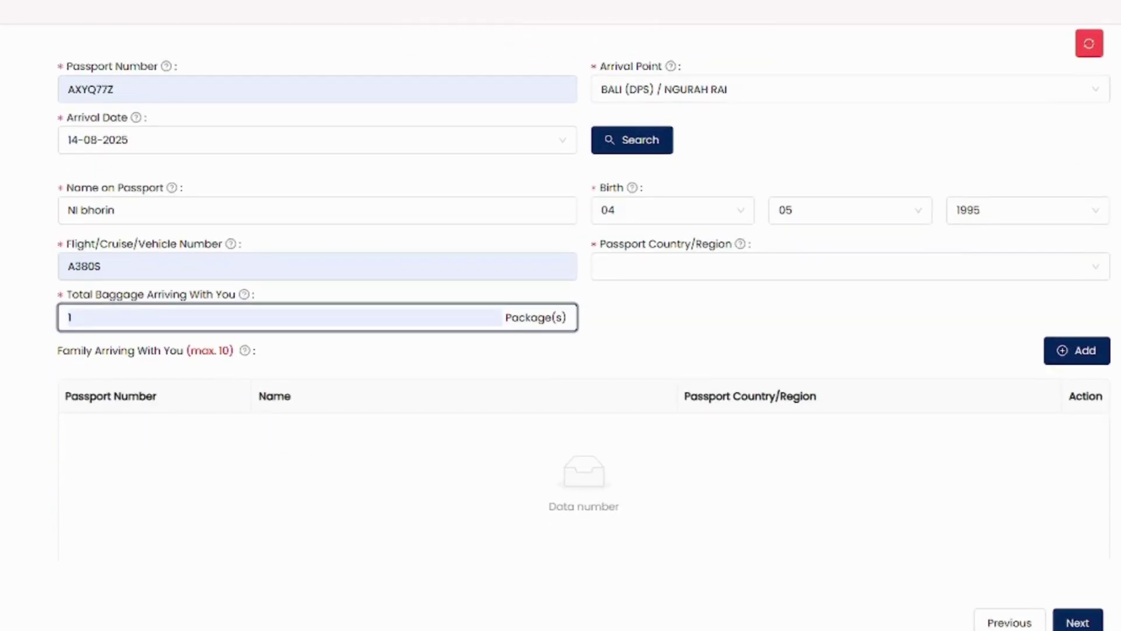
{"action": "left_click", "coordinate": [1091, 622]}
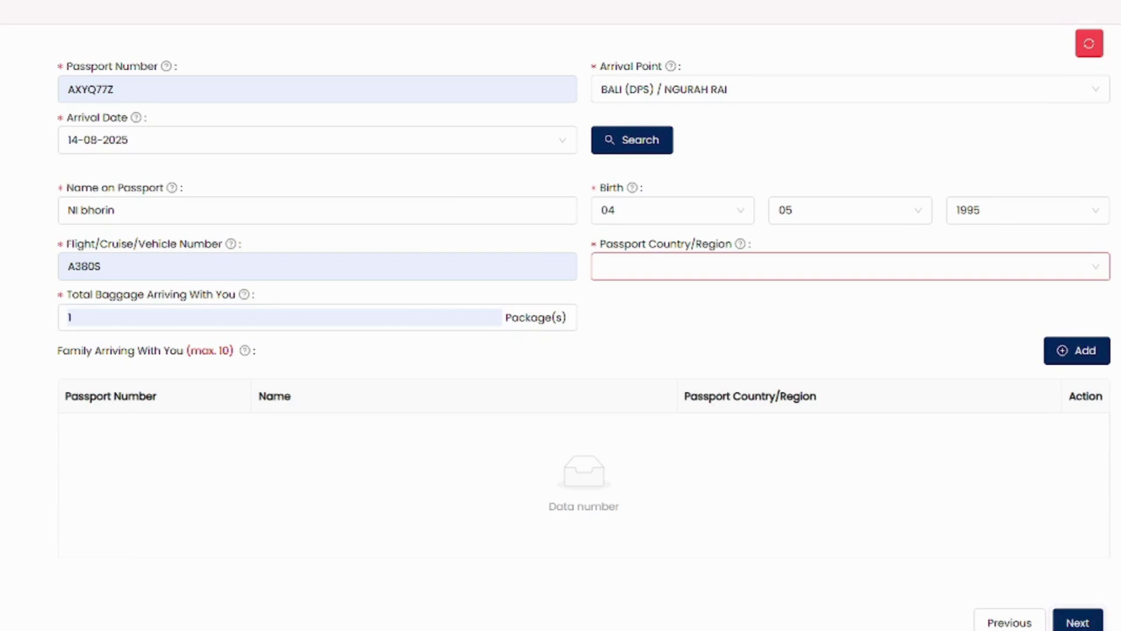
{"action": "left_click", "coordinate": [727, 272]}
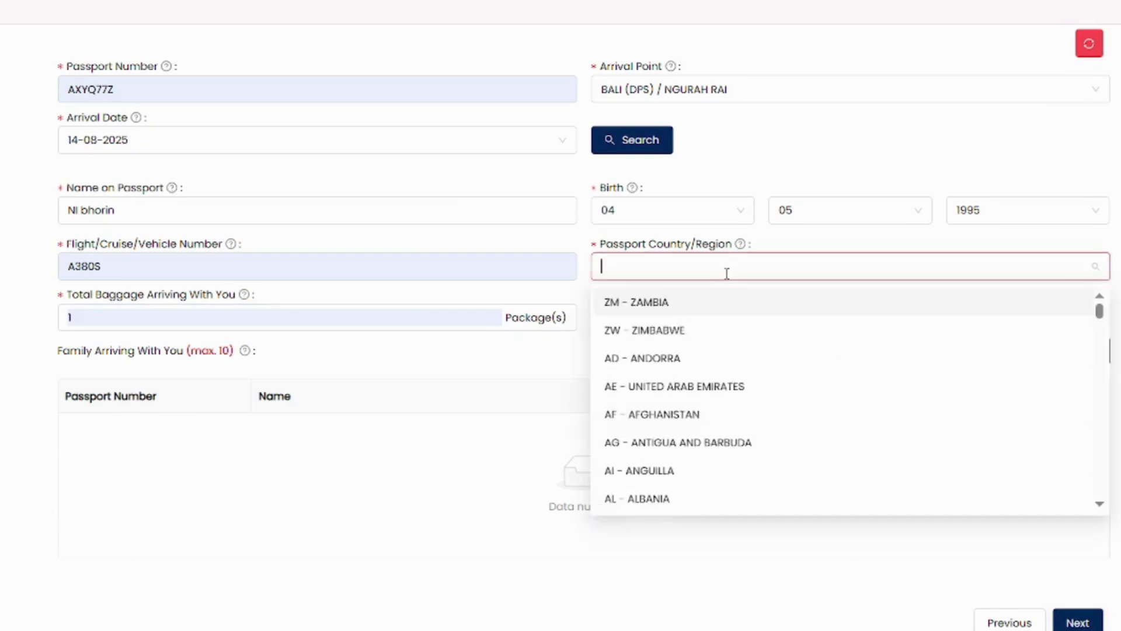
{"action": "type", "text": "ire"}
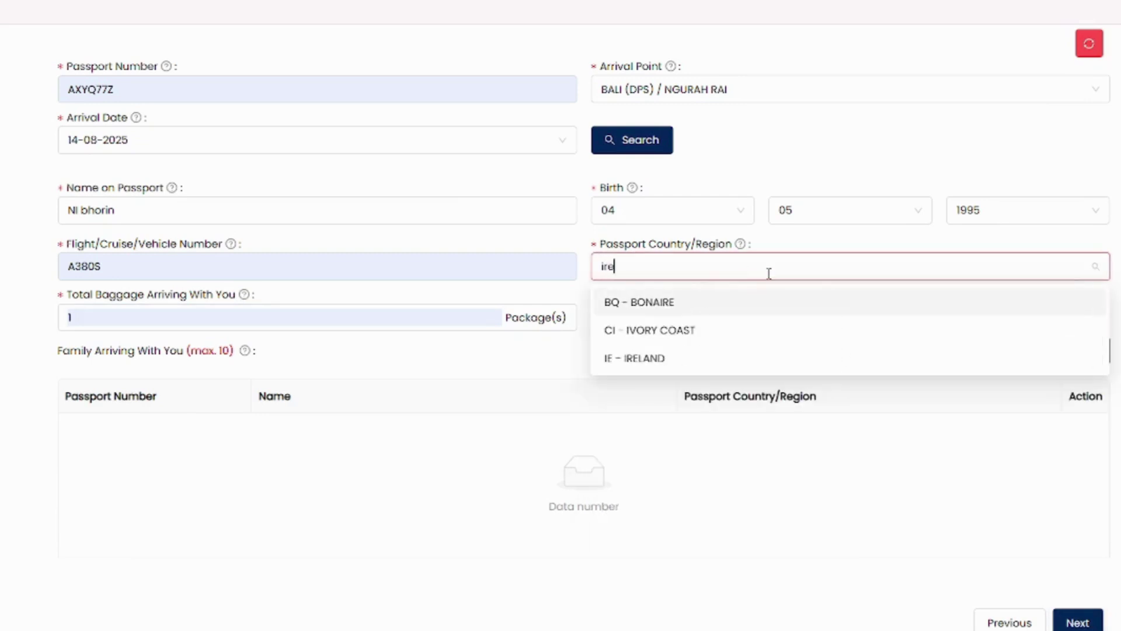
{"action": "left_click", "coordinate": [656, 358]}
{"action": "key", "text": "Tab"}
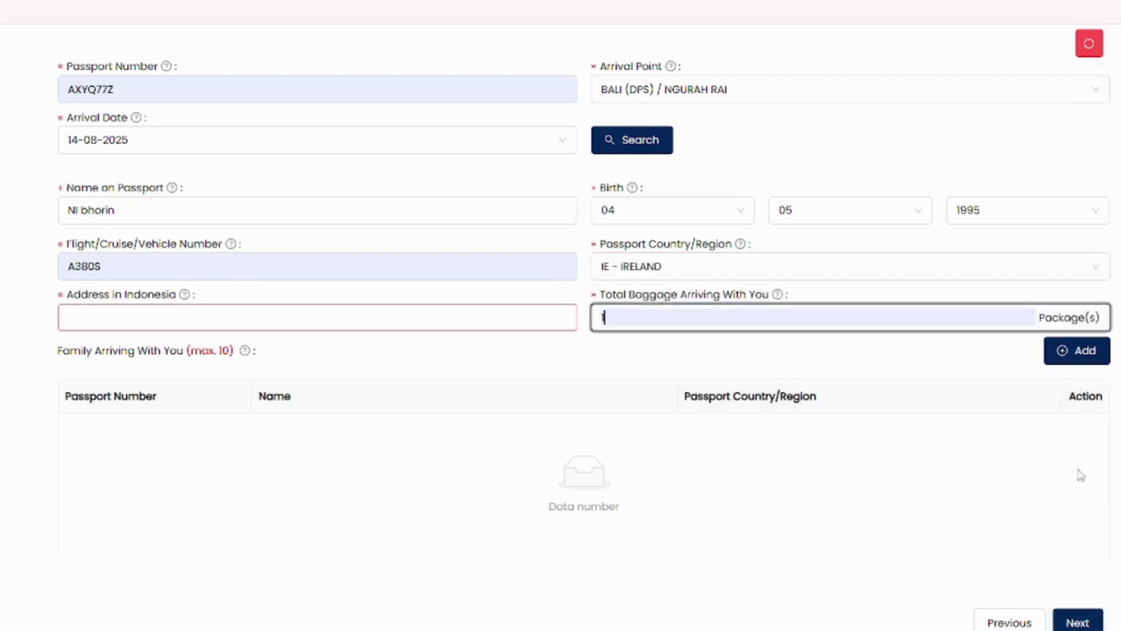
{"action": "left_click", "coordinate": [294, 316]}
{"action": "type", "text": "J"}
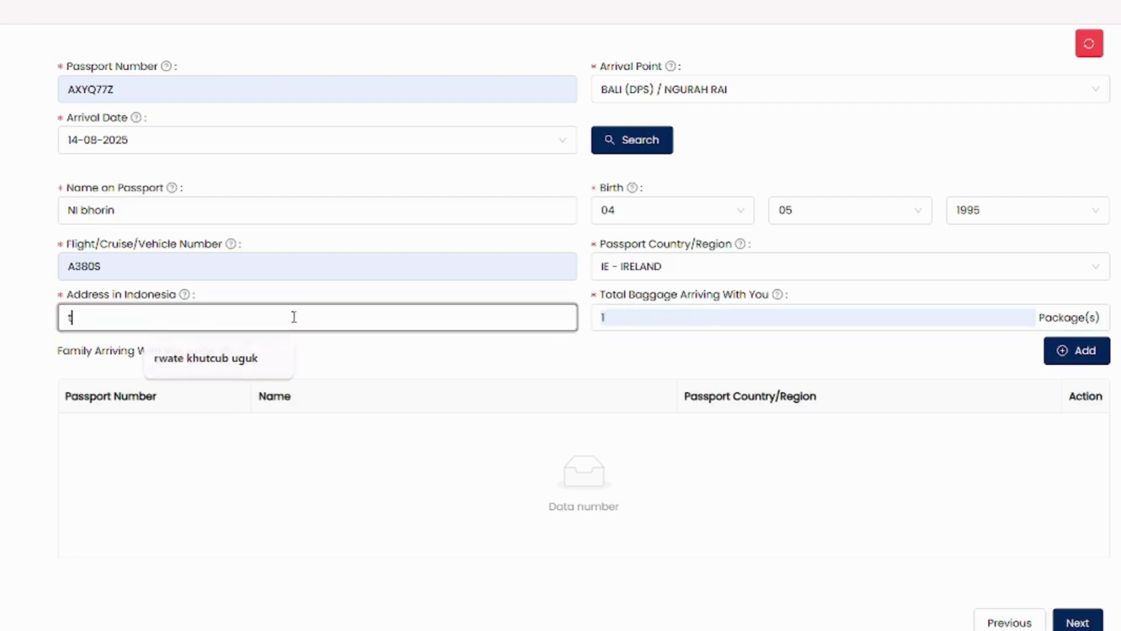
{"action": "type", "text": "jfyuvk"}
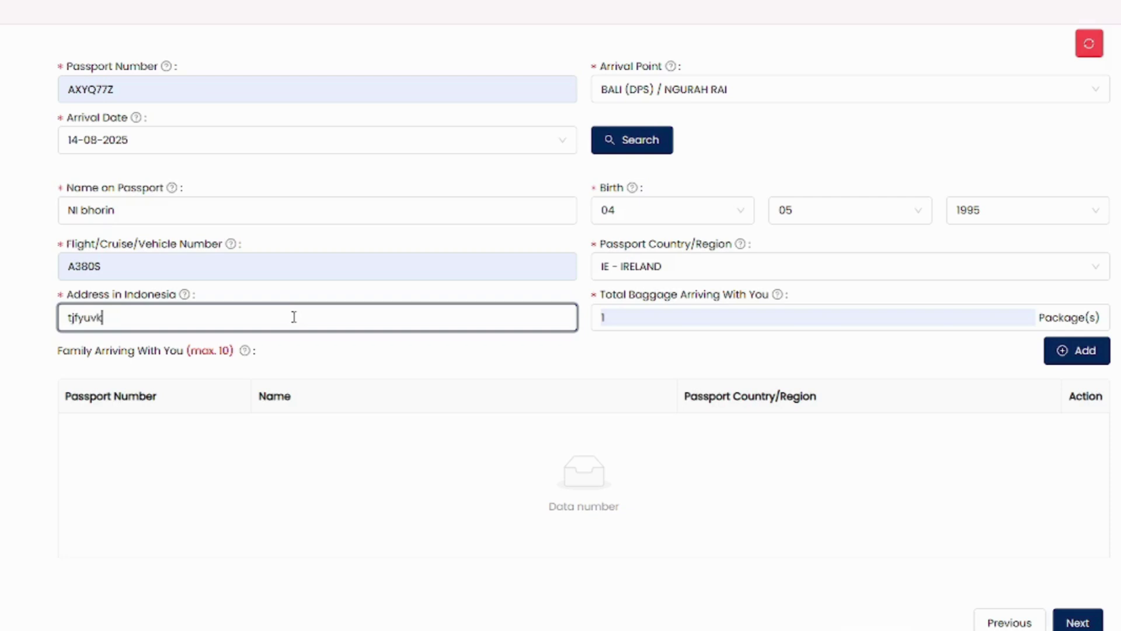
{"action": "type", "text": " tftuvil"}
{"action": "key", "text": "Tab"}
Step: Answer No to the listed-items and mobile-phones questions, tick the truthfulness declaration, and send
{"action": "left_click", "coordinate": [1077, 623]}
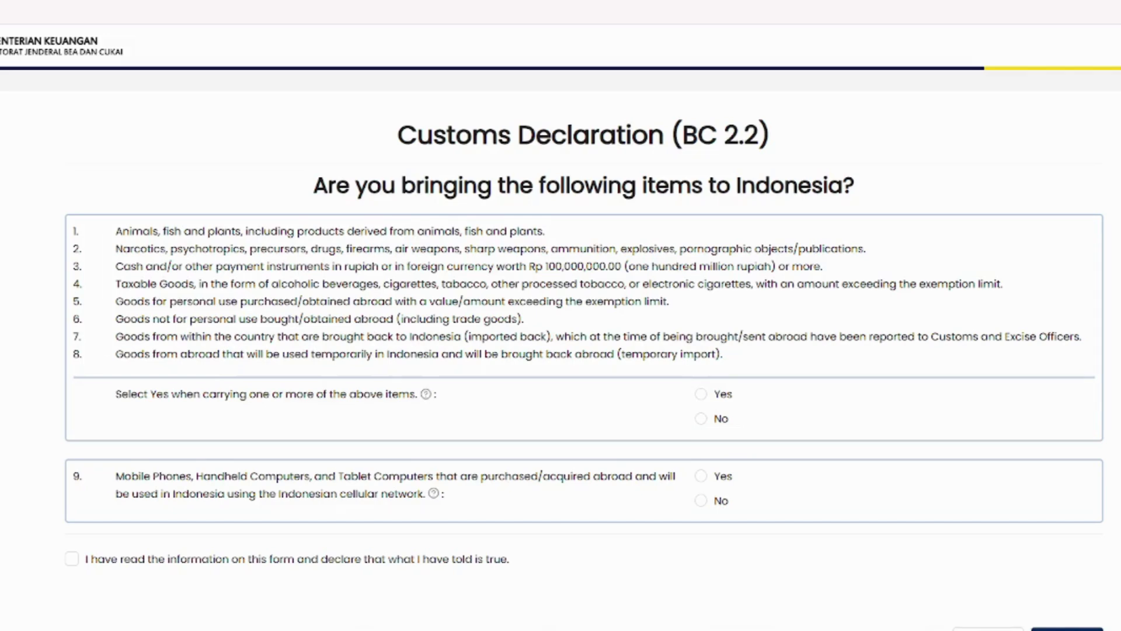
{"action": "scroll", "coordinate": [560, 327], "scroll_direction": "down", "scroll_amount": 1}
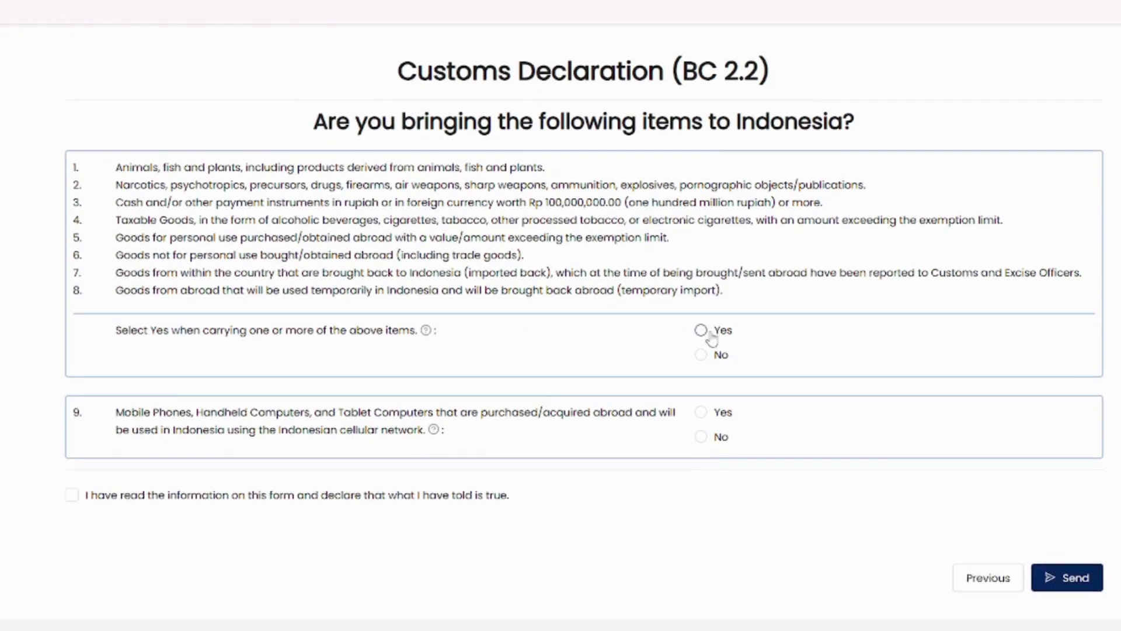
{"action": "left_click", "coordinate": [702, 355]}
{"action": "left_click", "coordinate": [702, 438]}
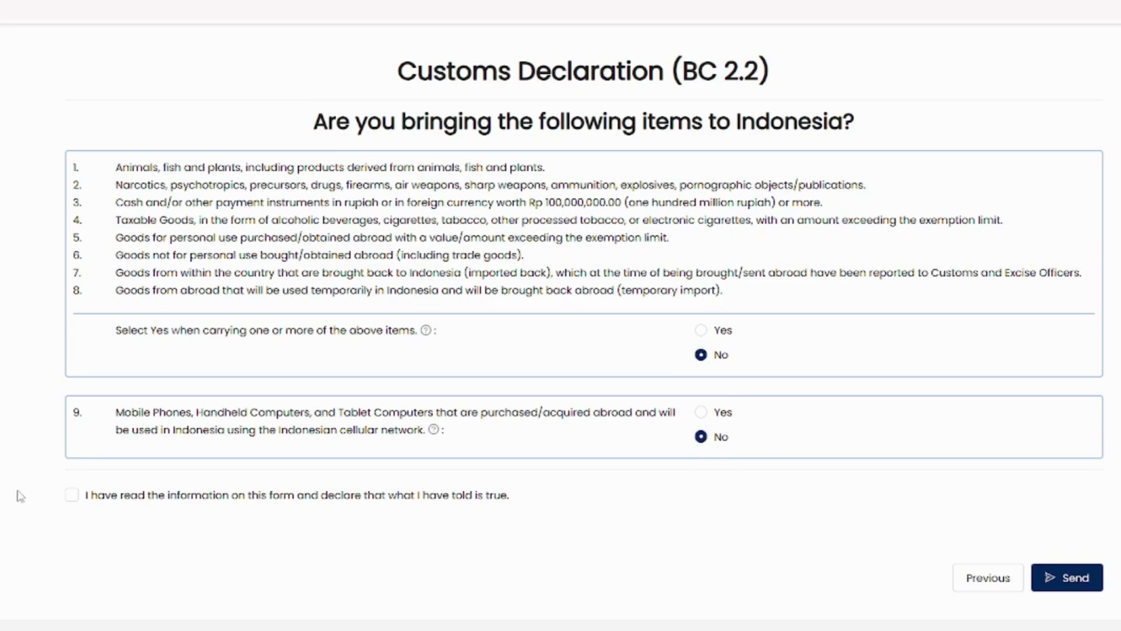
{"action": "left_click", "coordinate": [71, 496]}
{"action": "left_click", "coordinate": [1074, 578]}
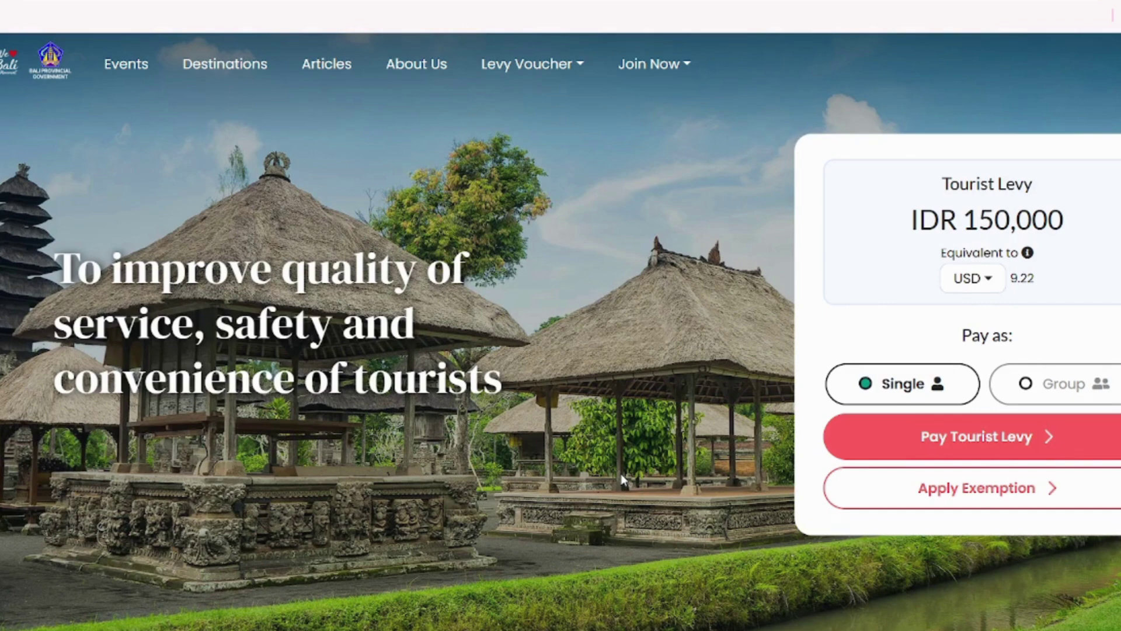
Step: Open the Tourist Levy Form, review the prefilled identity fields, and leave Arrival Date empty
{"action": "left_click", "coordinate": [1030, 442]}
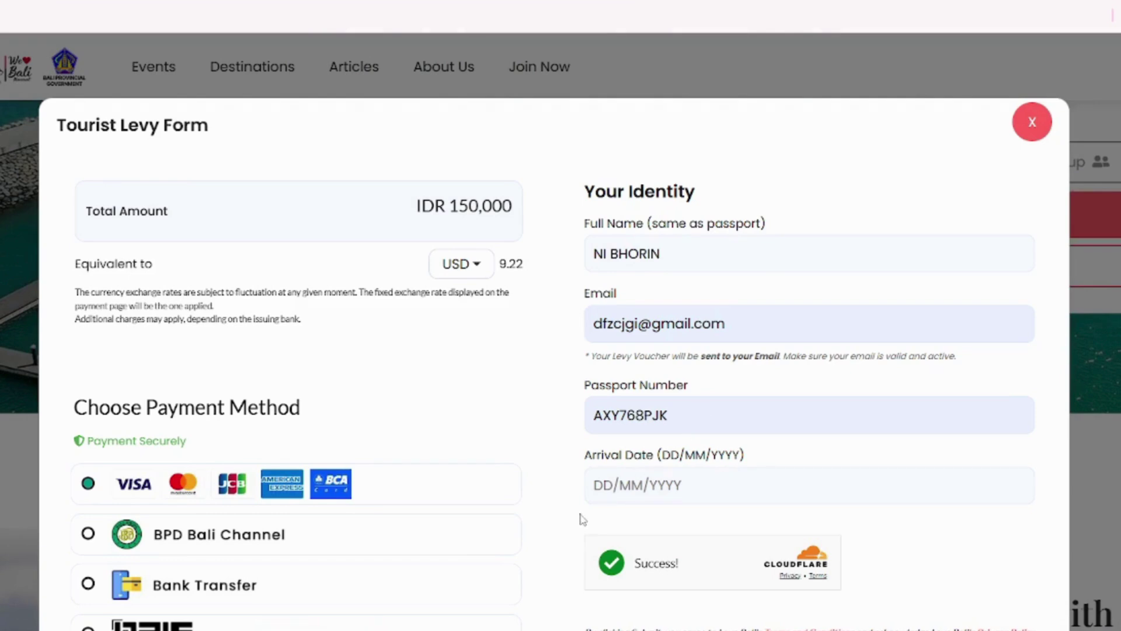
{"action": "left_click", "coordinate": [660, 484]}
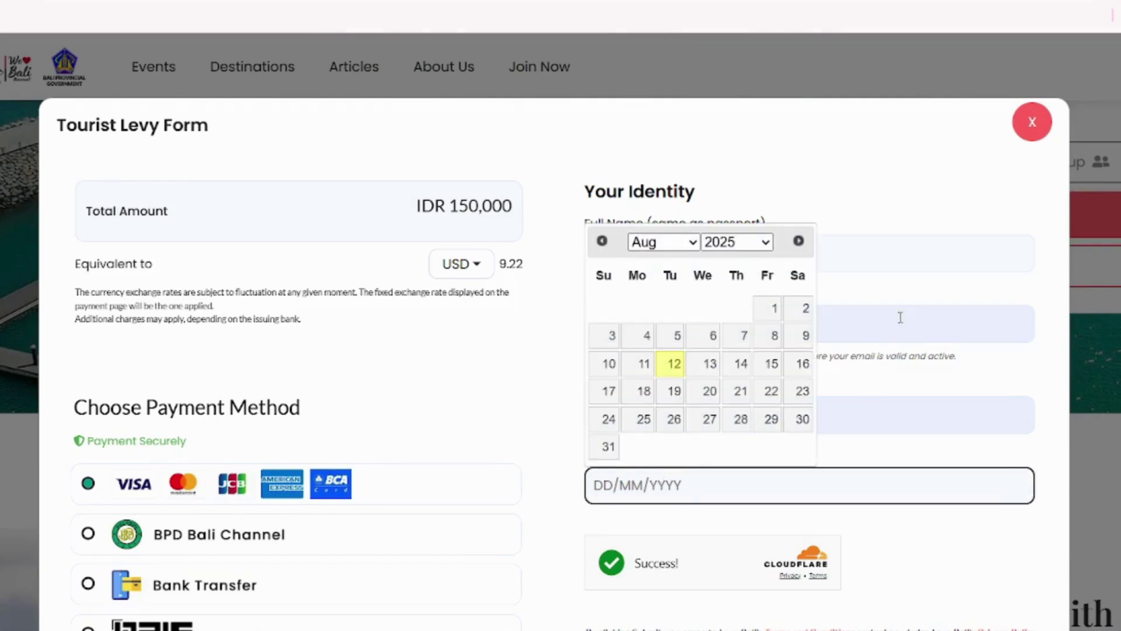
{"action": "left_click", "coordinate": [865, 183]}
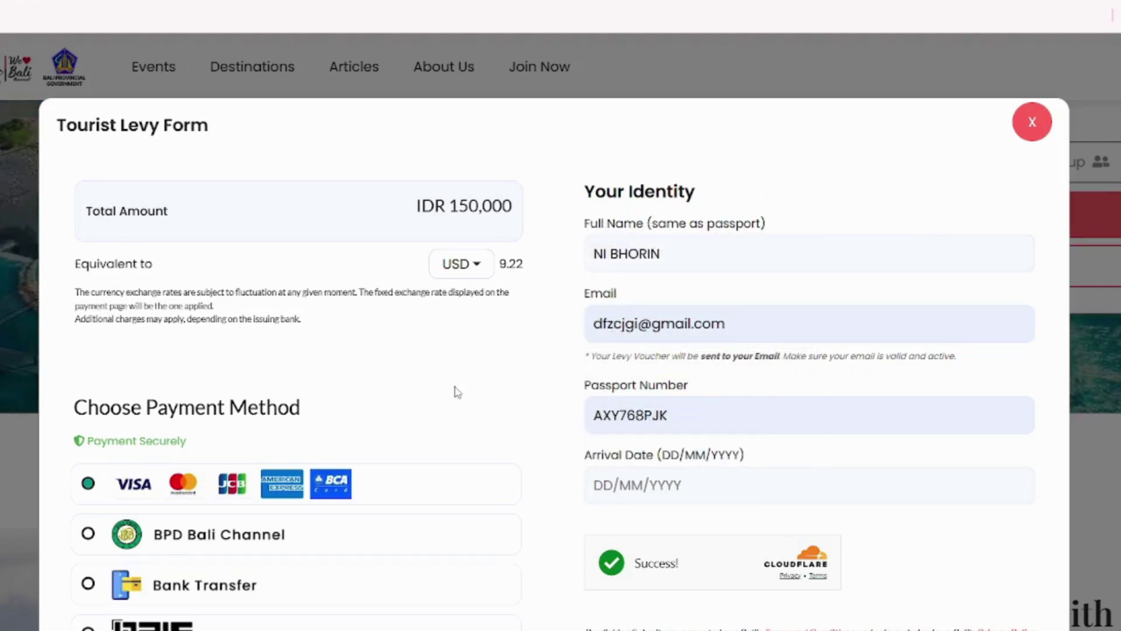
{"action": "scroll", "coordinate": [659, 354], "scroll_direction": "down", "scroll_amount": 3}
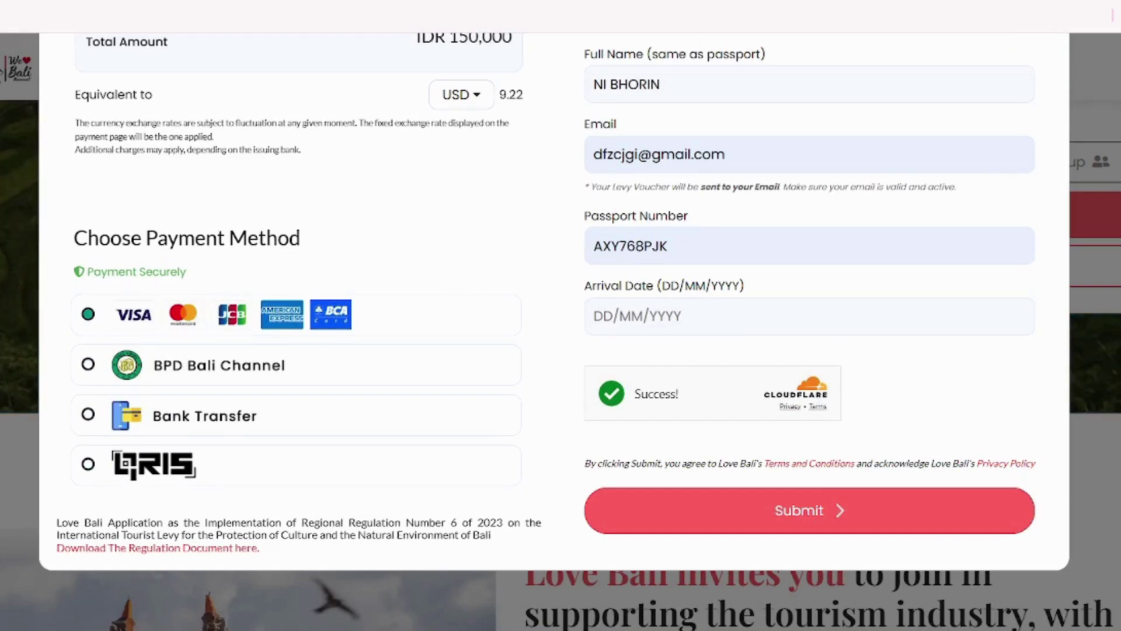
{"action": "scroll", "coordinate": [555, 327], "scroll_direction": "up", "scroll_amount": 5}
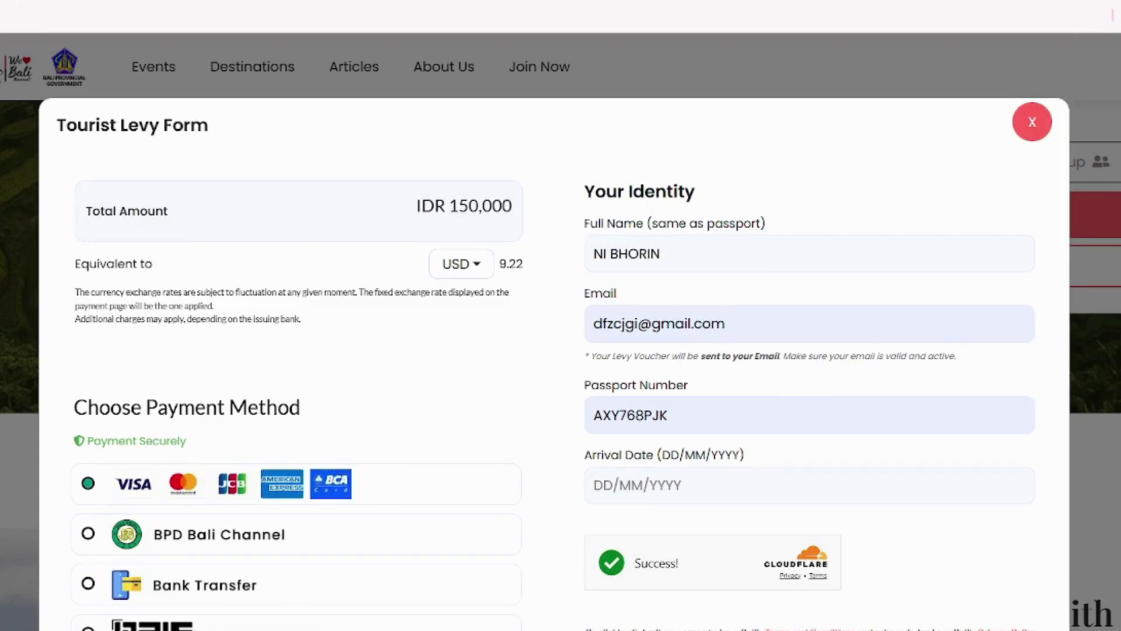